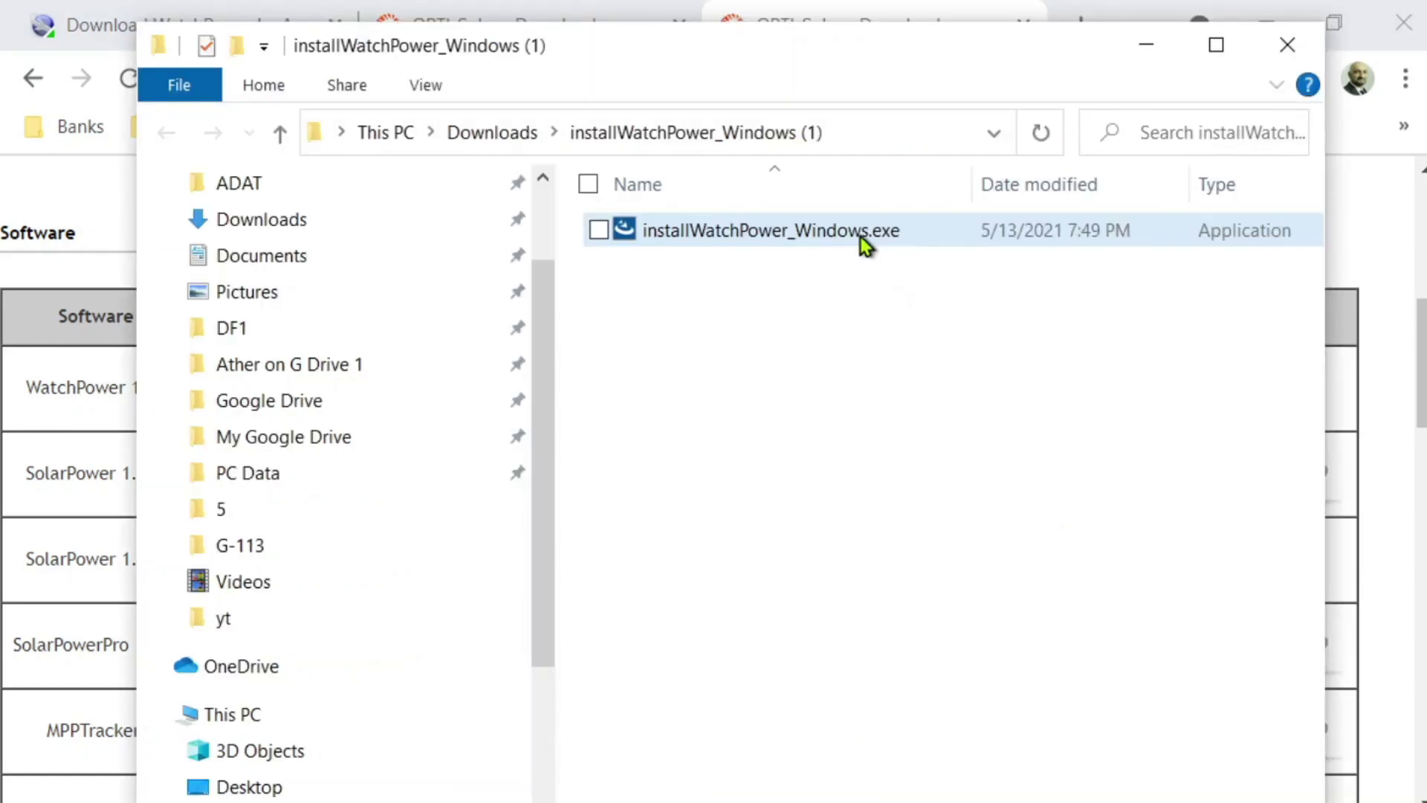
Launch installWatchPower_Windows.exe past the SmartScreen warning and choose English as the language
double_click(865, 238)
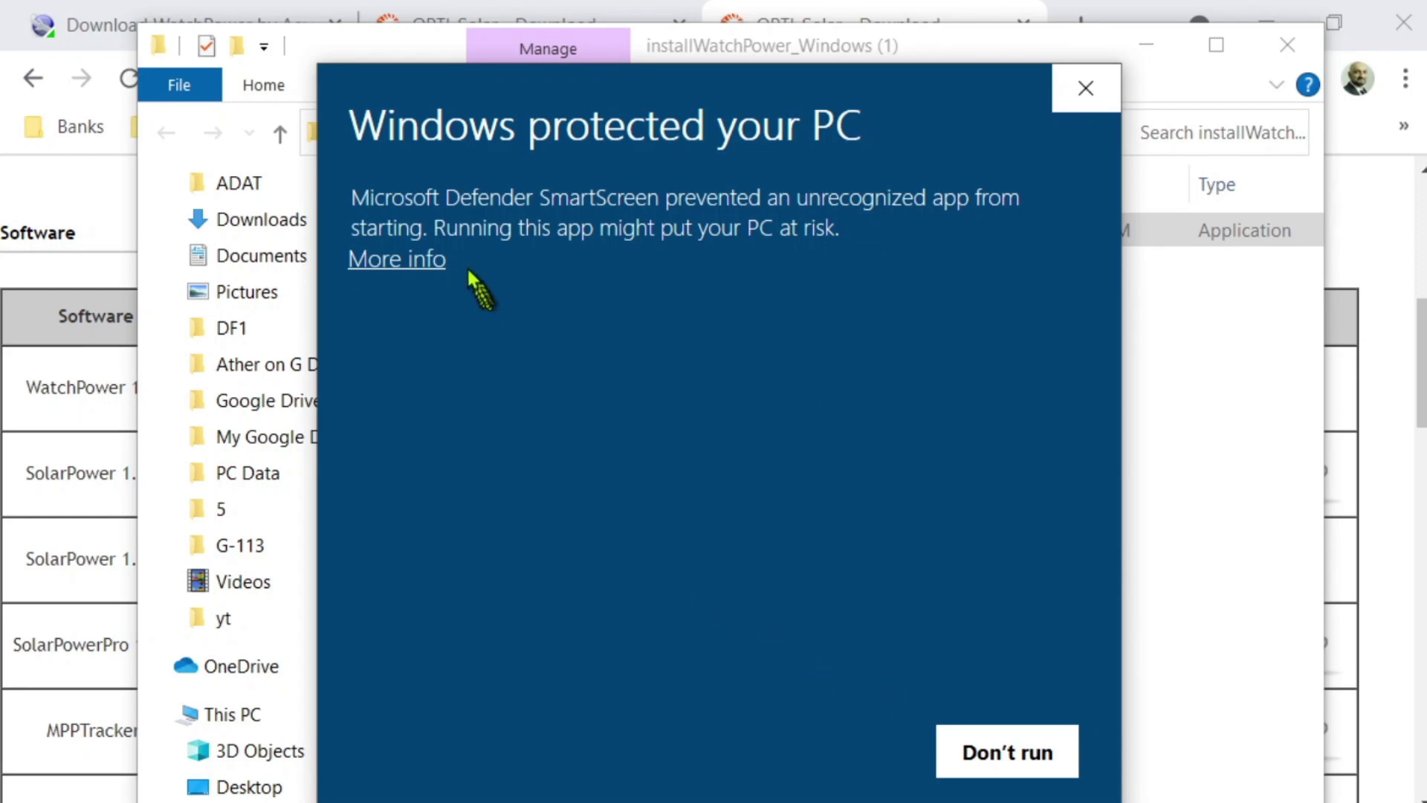
left_click(414, 260)
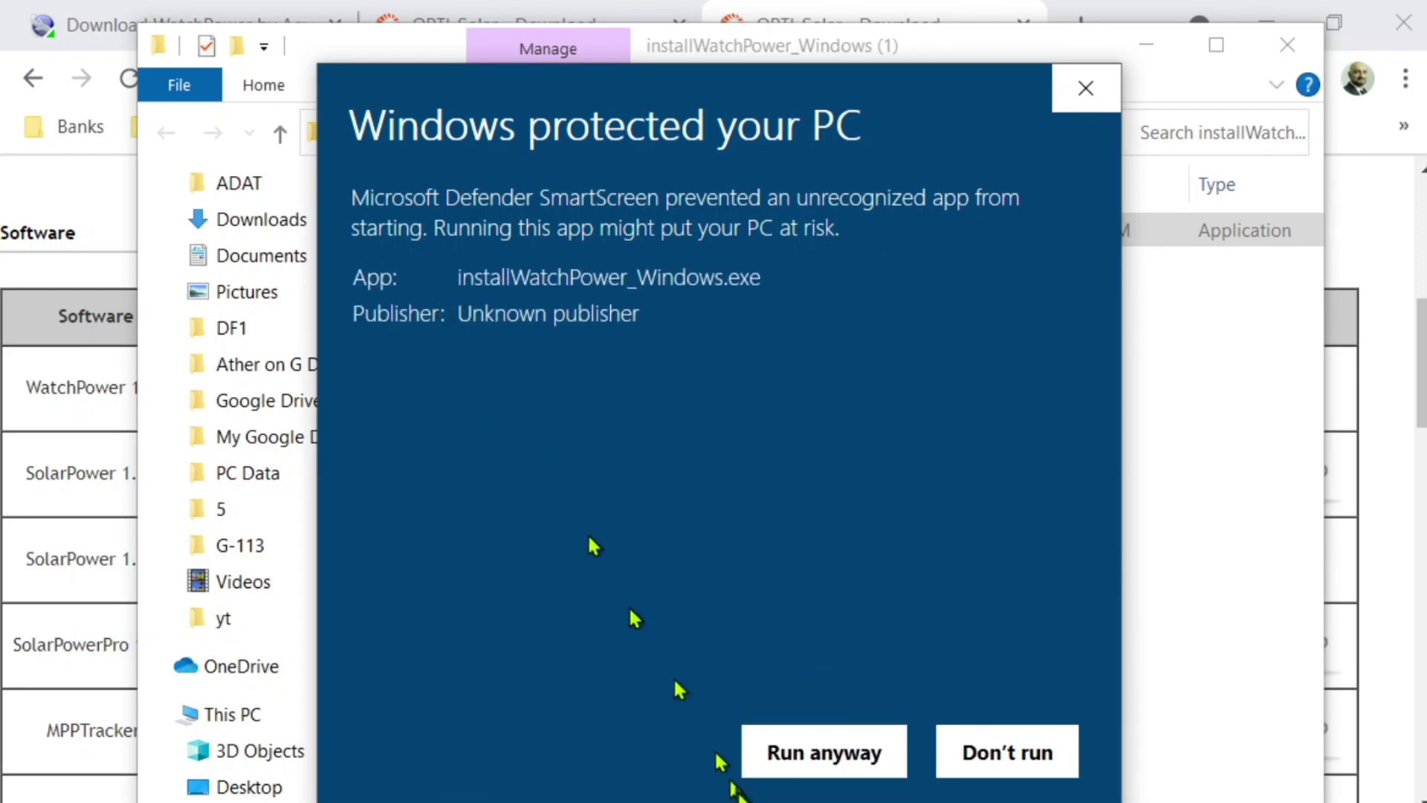
left_click(837, 755)
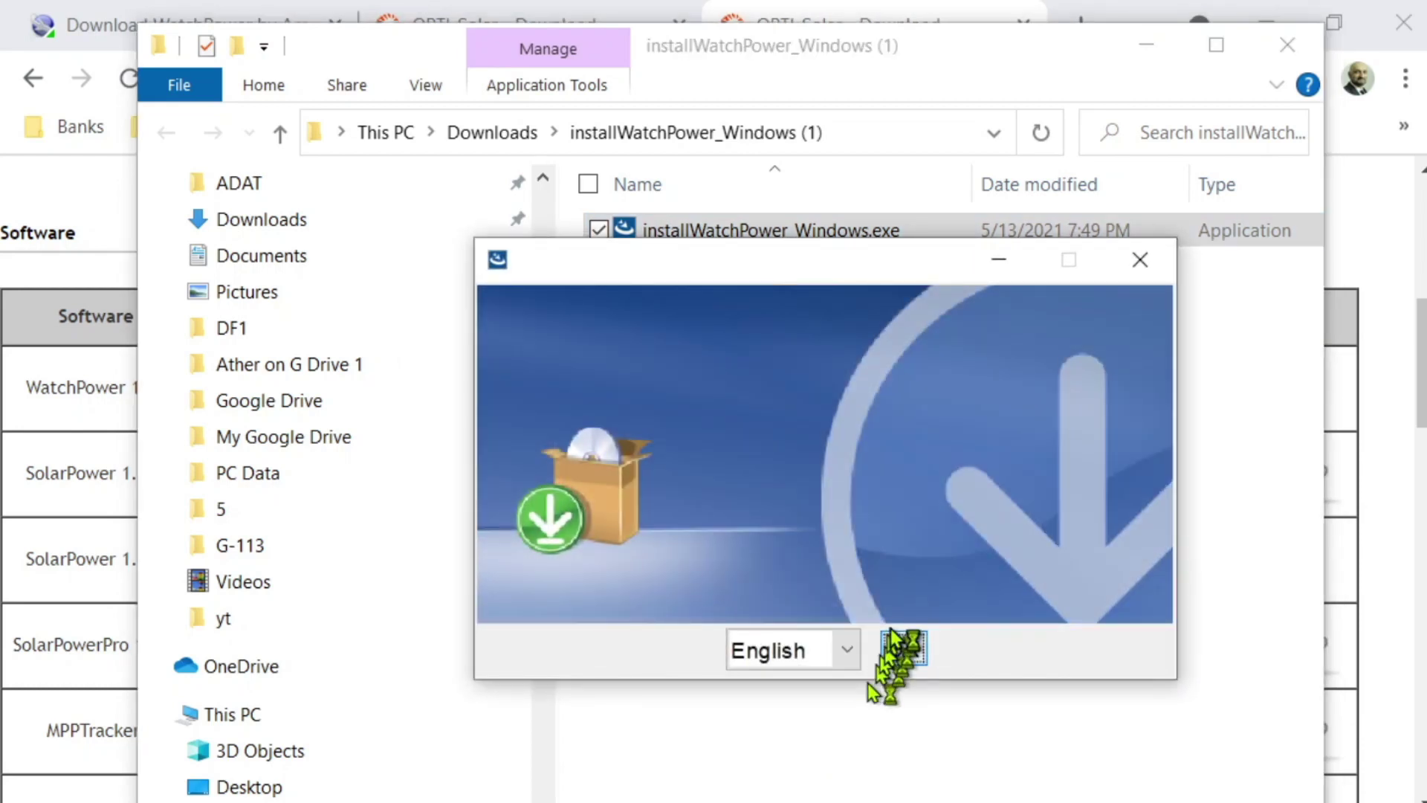
left_click(901, 648)
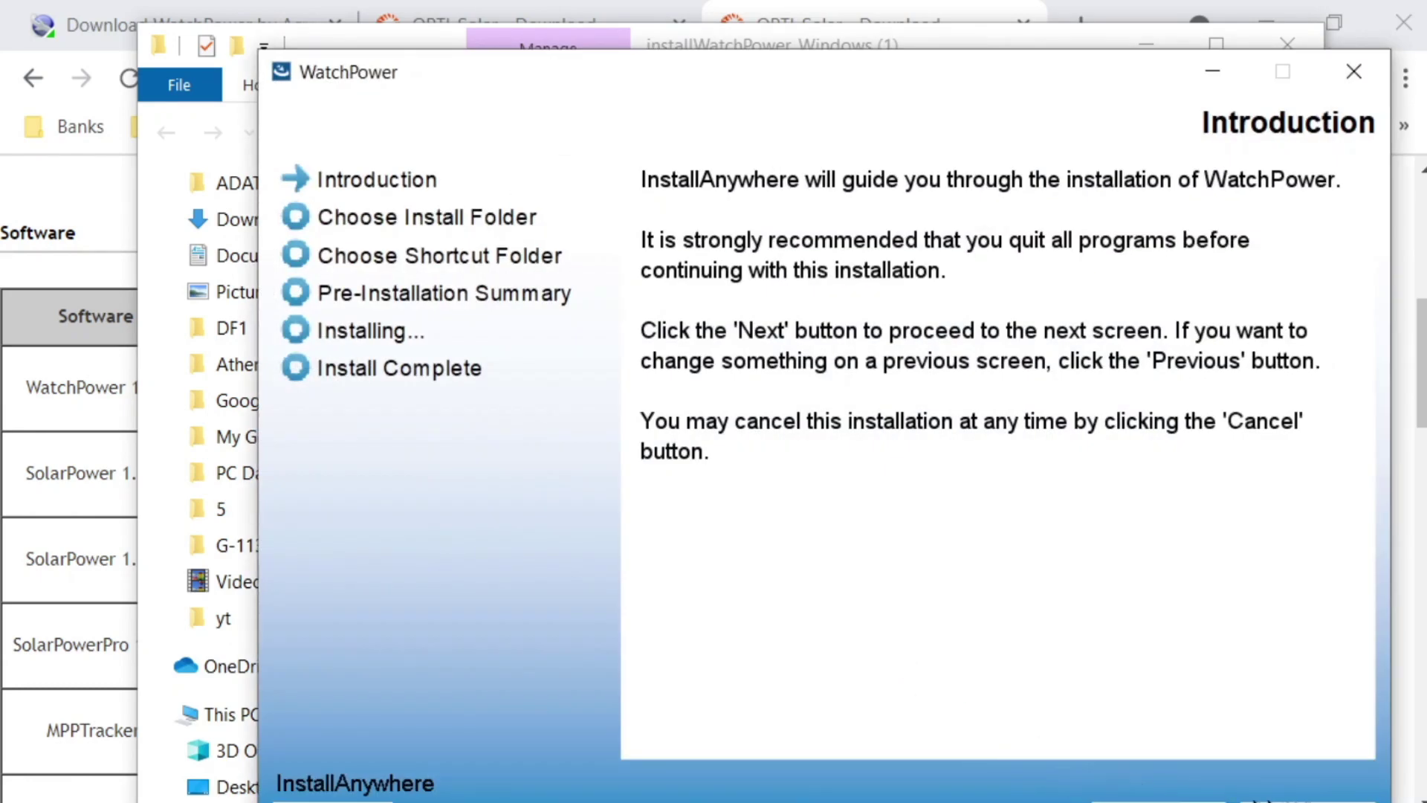
Abandon the installation after the C:\WatchPower write-permission error
key("Return")
key("Return")
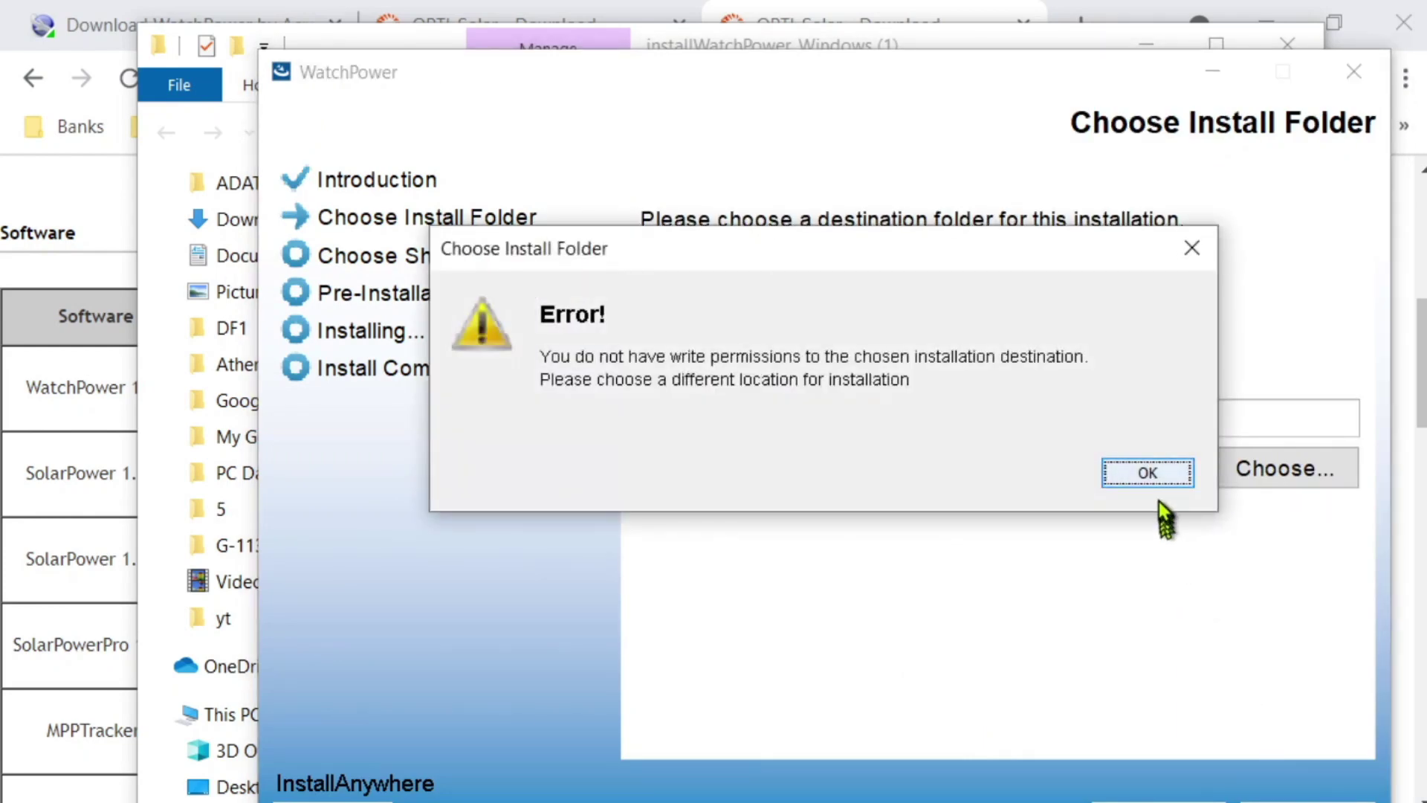
left_click(1152, 477)
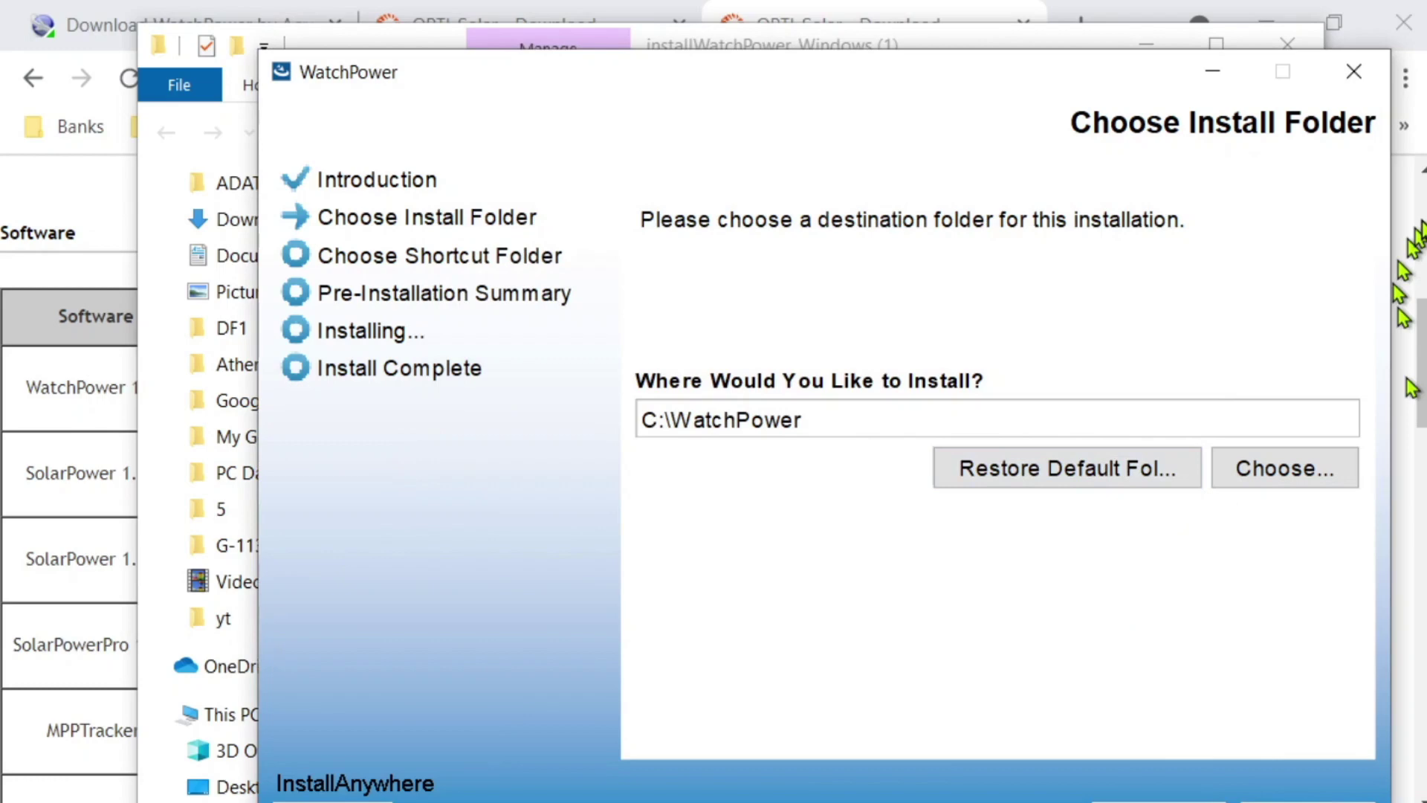
left_click(1366, 82)
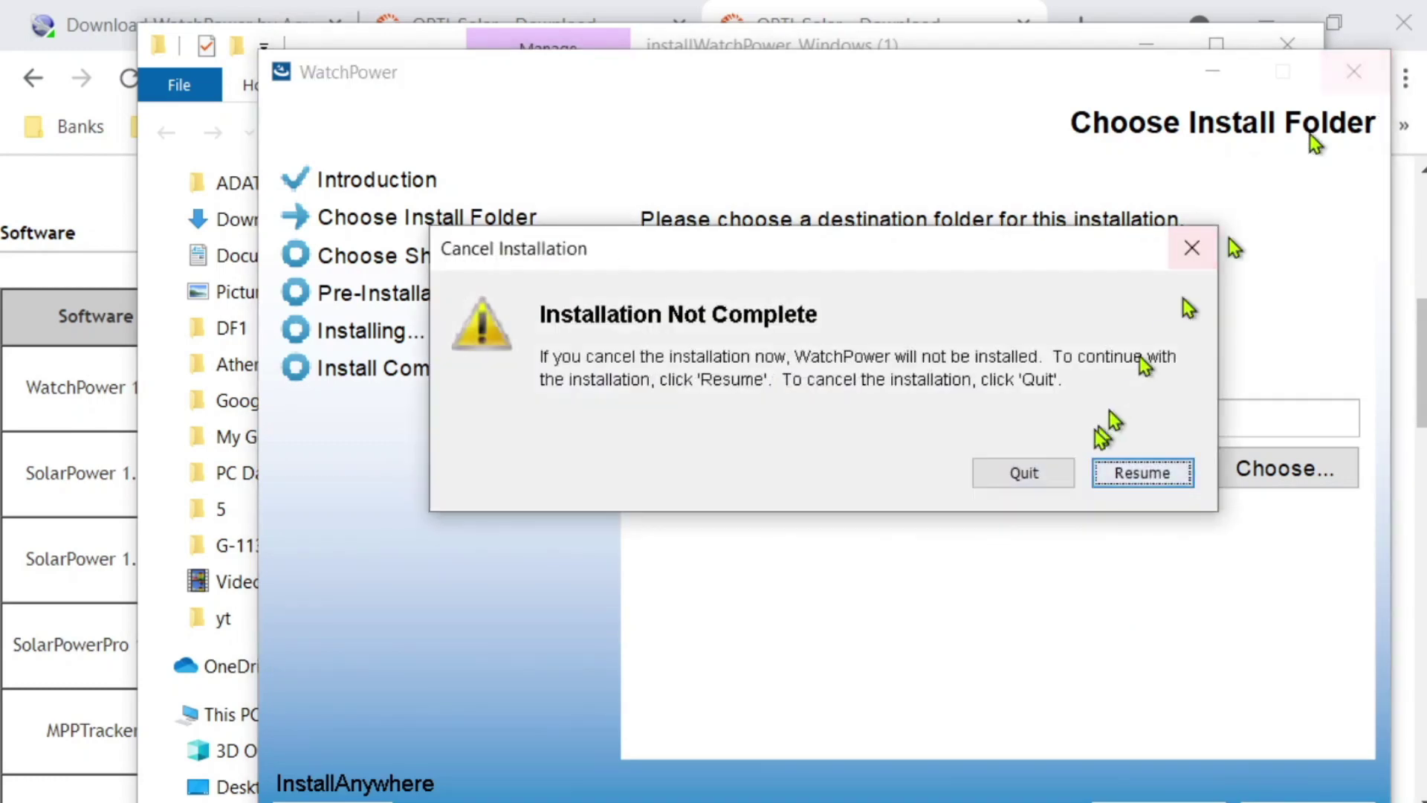
left_click(1049, 476)
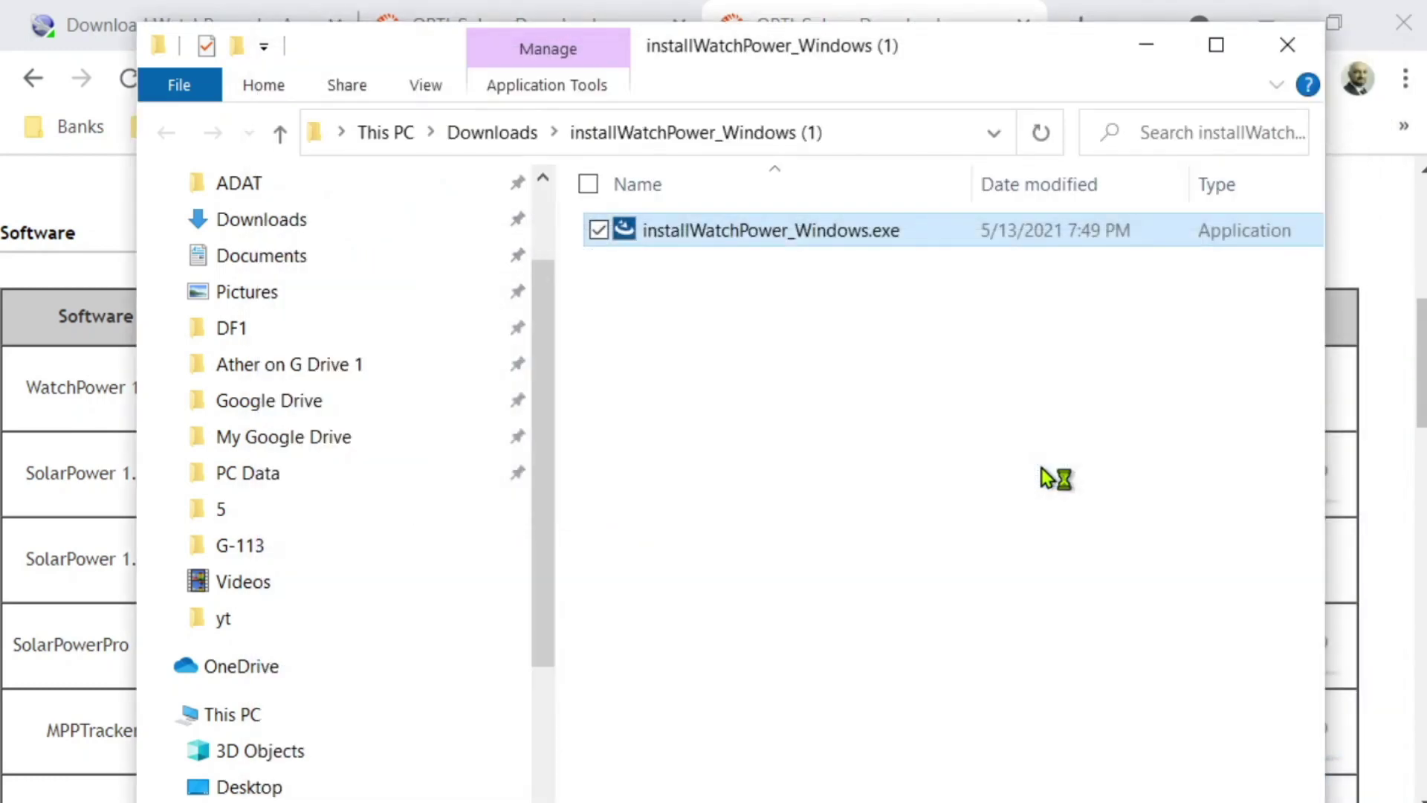
Run the installer as administrator and install WatchPower into C:\WatchPower
right_click(780, 223)
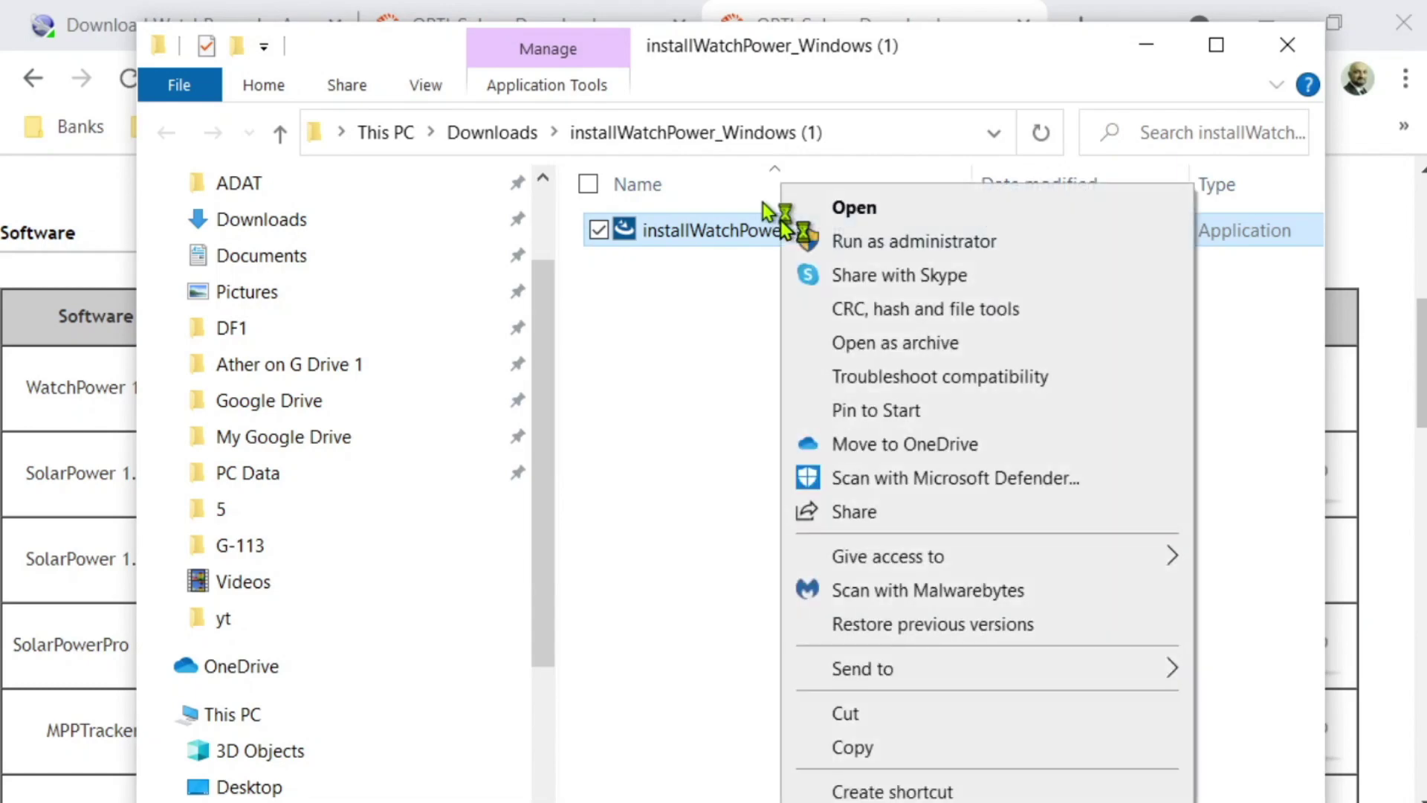
left_click(804, 242)
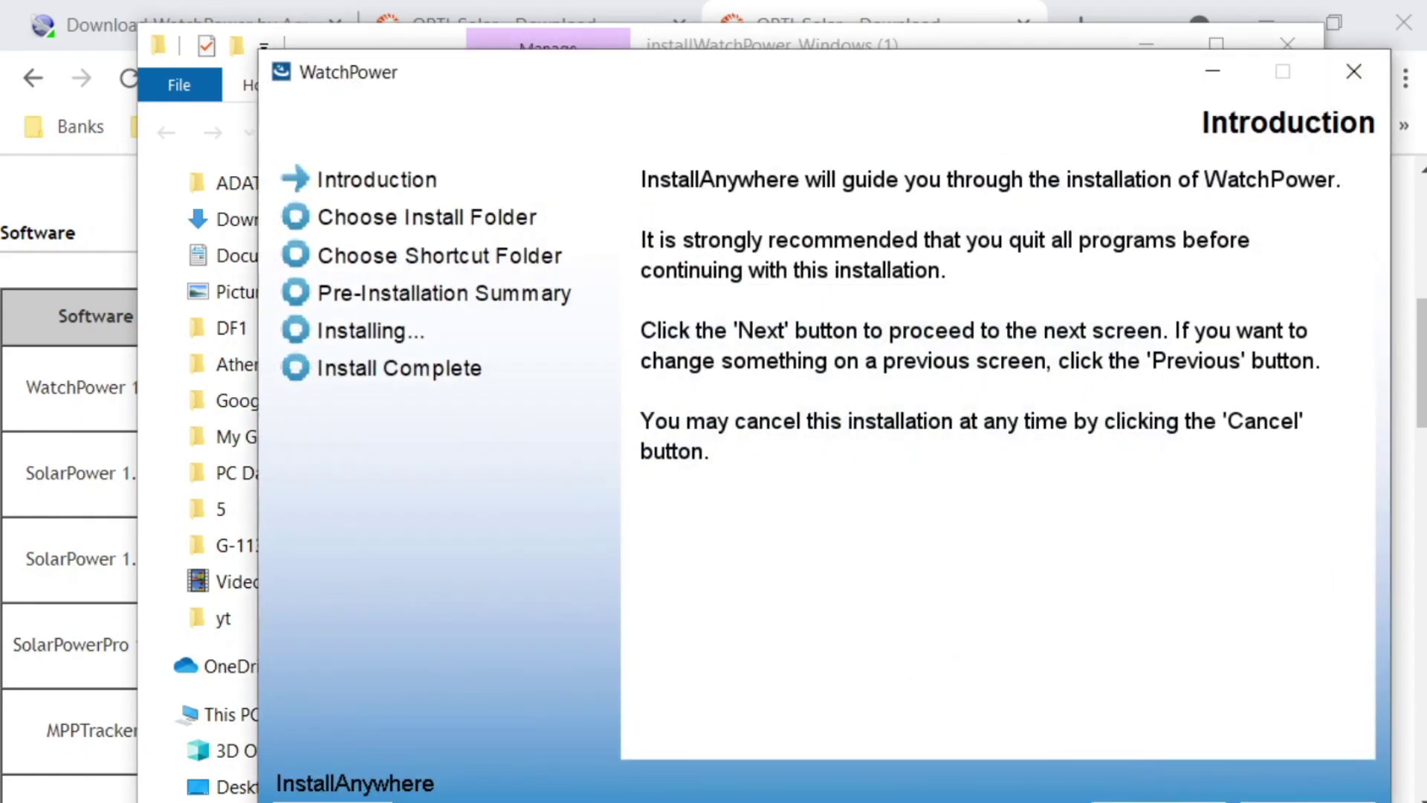
key("Return")
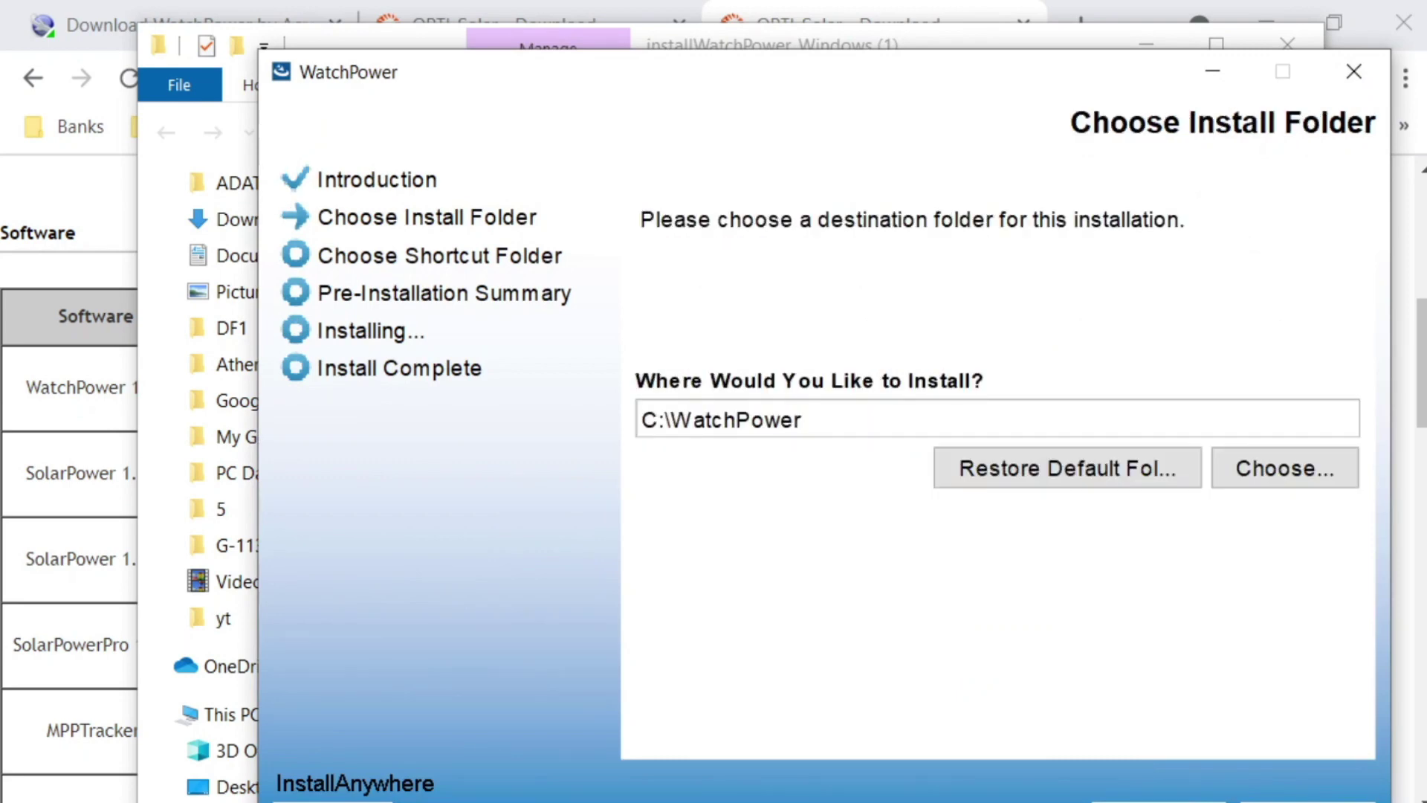
key("Return")
key("Return")
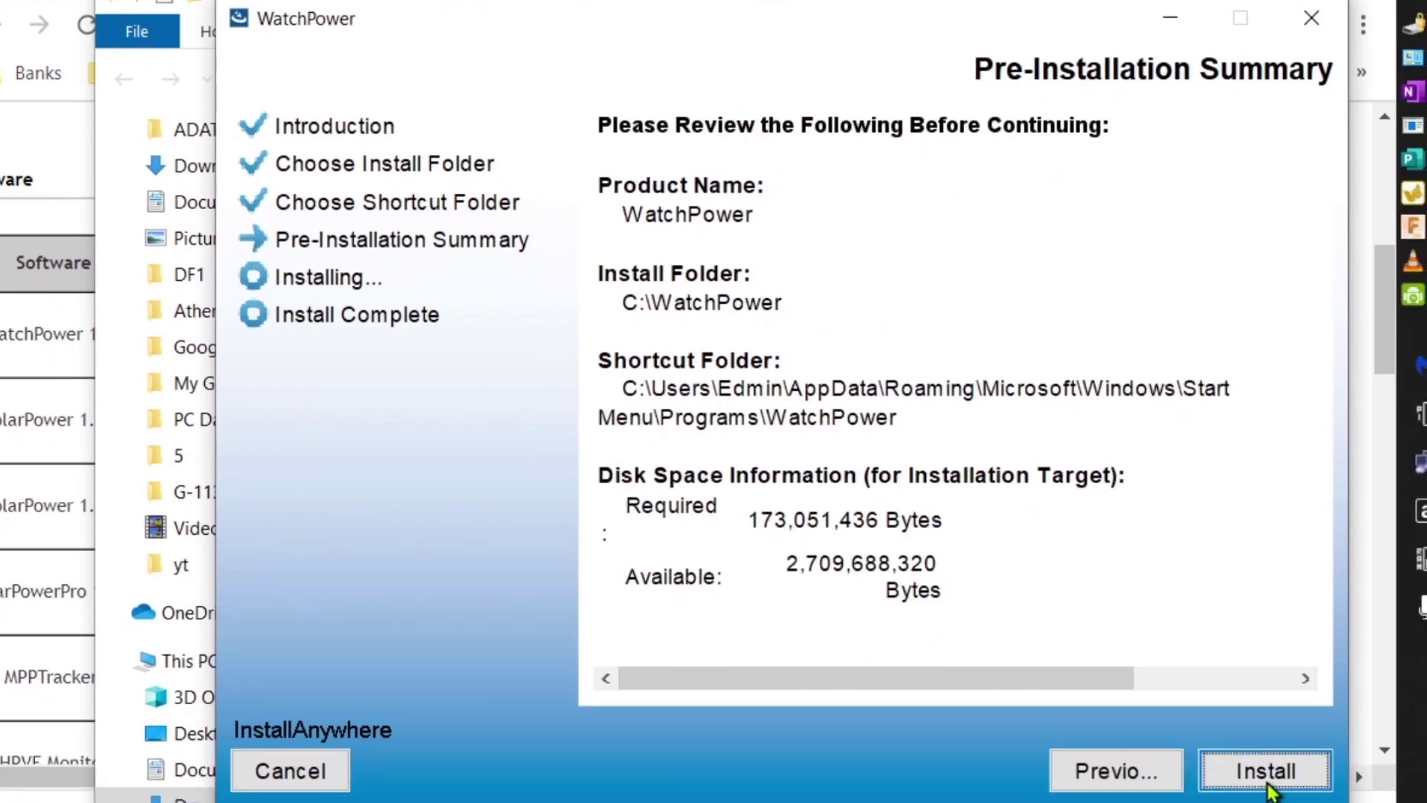
left_click(1308, 802)
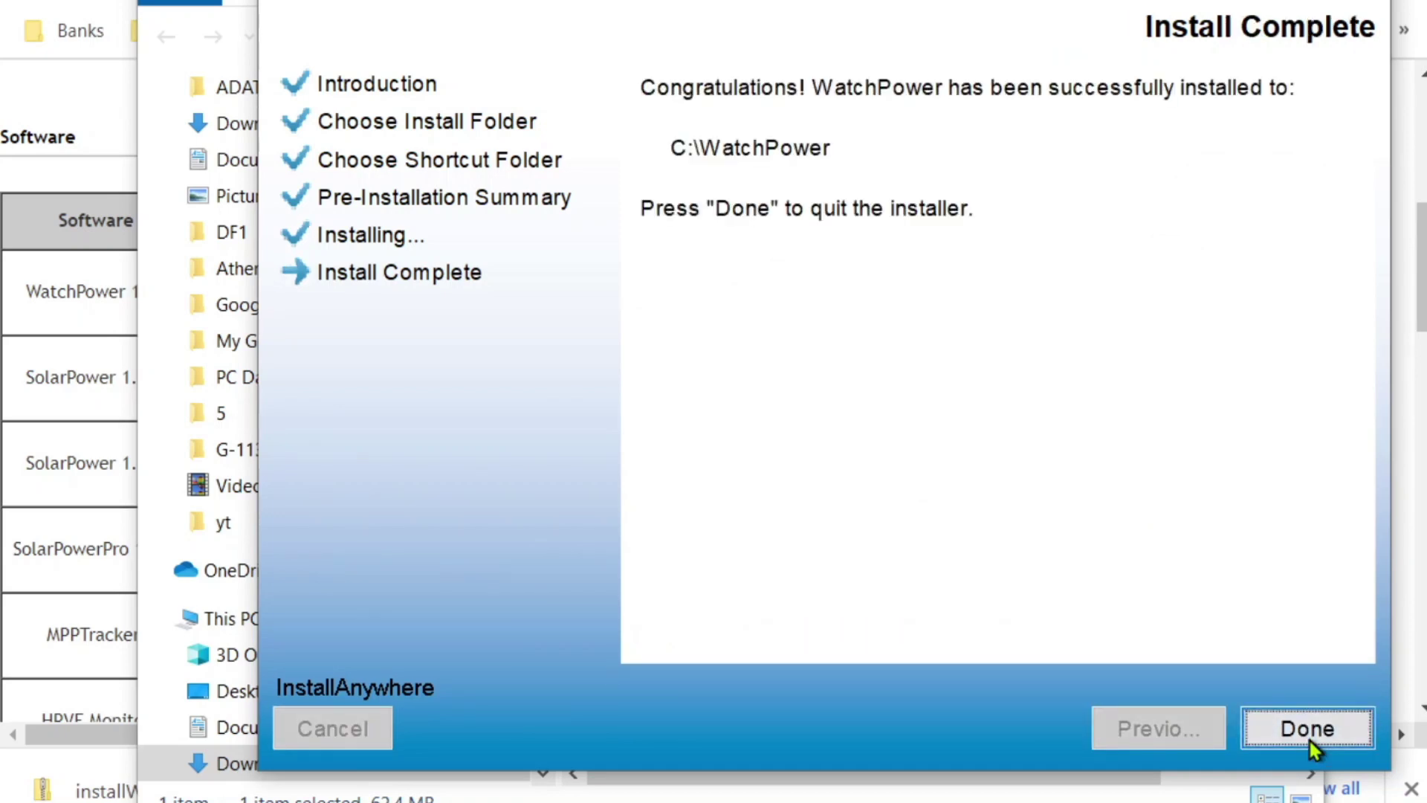
Finish setup, allow WatchPower through the firewall, and confirm version V1.14 under Help > About
left_click(1309, 738)
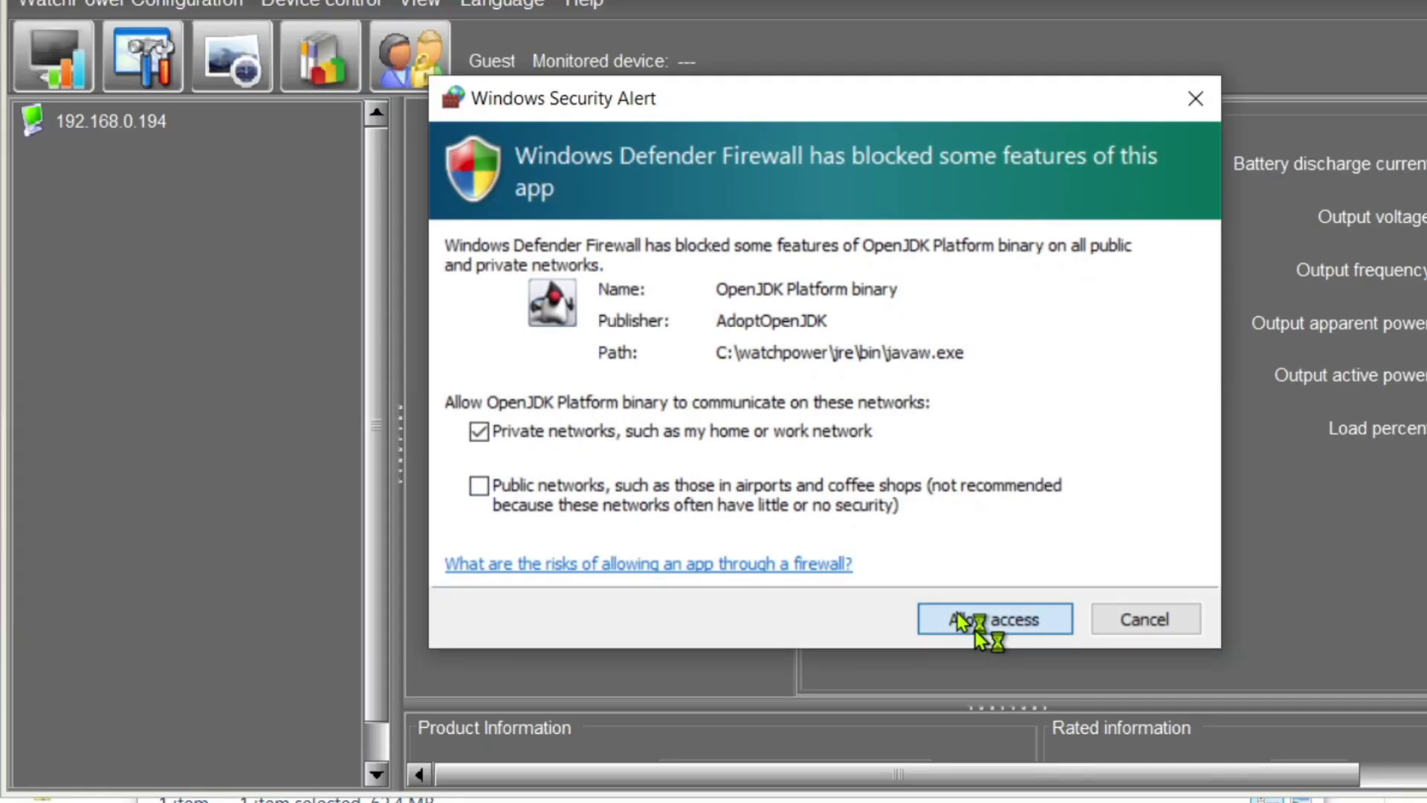
left_click(966, 623)
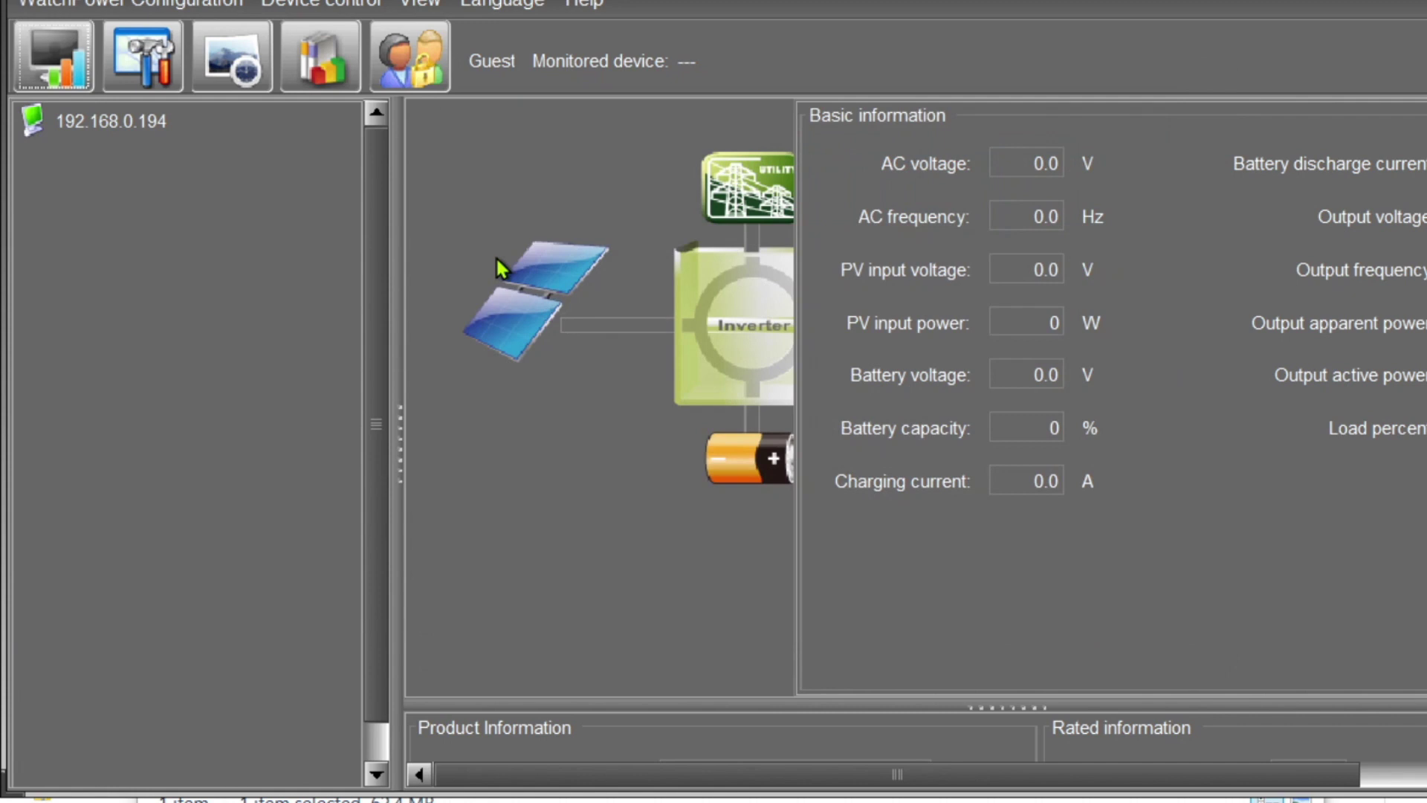
left_click(598, 5)
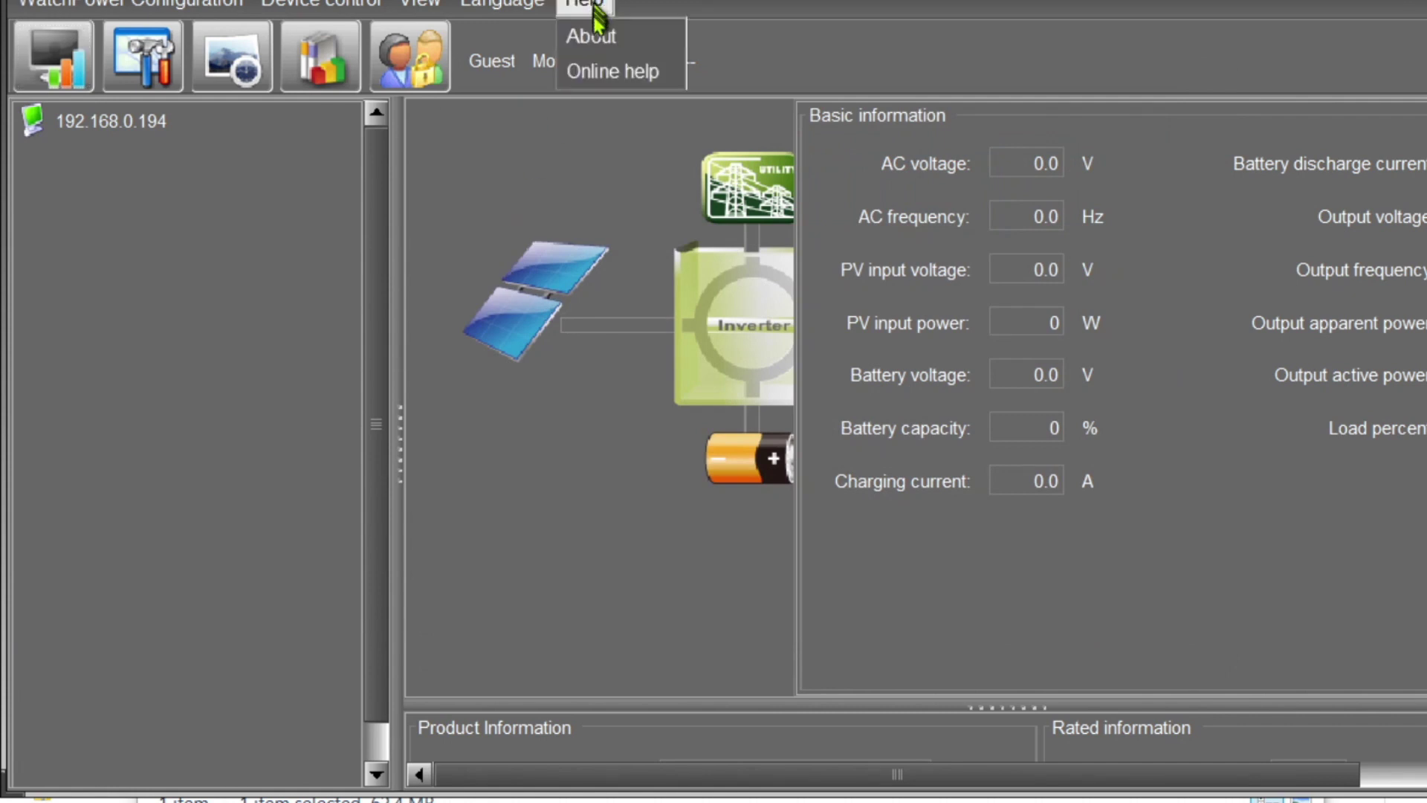
left_click(598, 41)
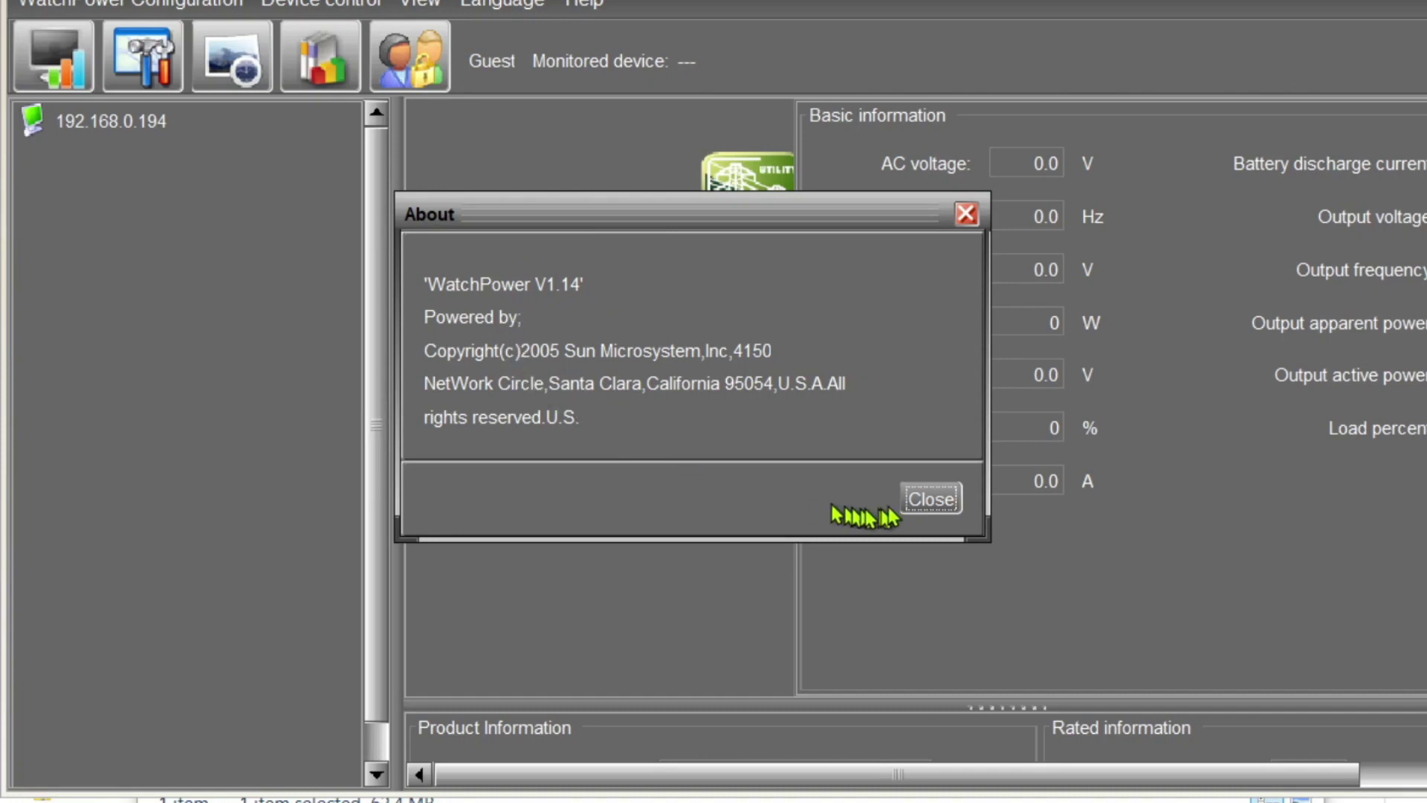
left_click(933, 498)
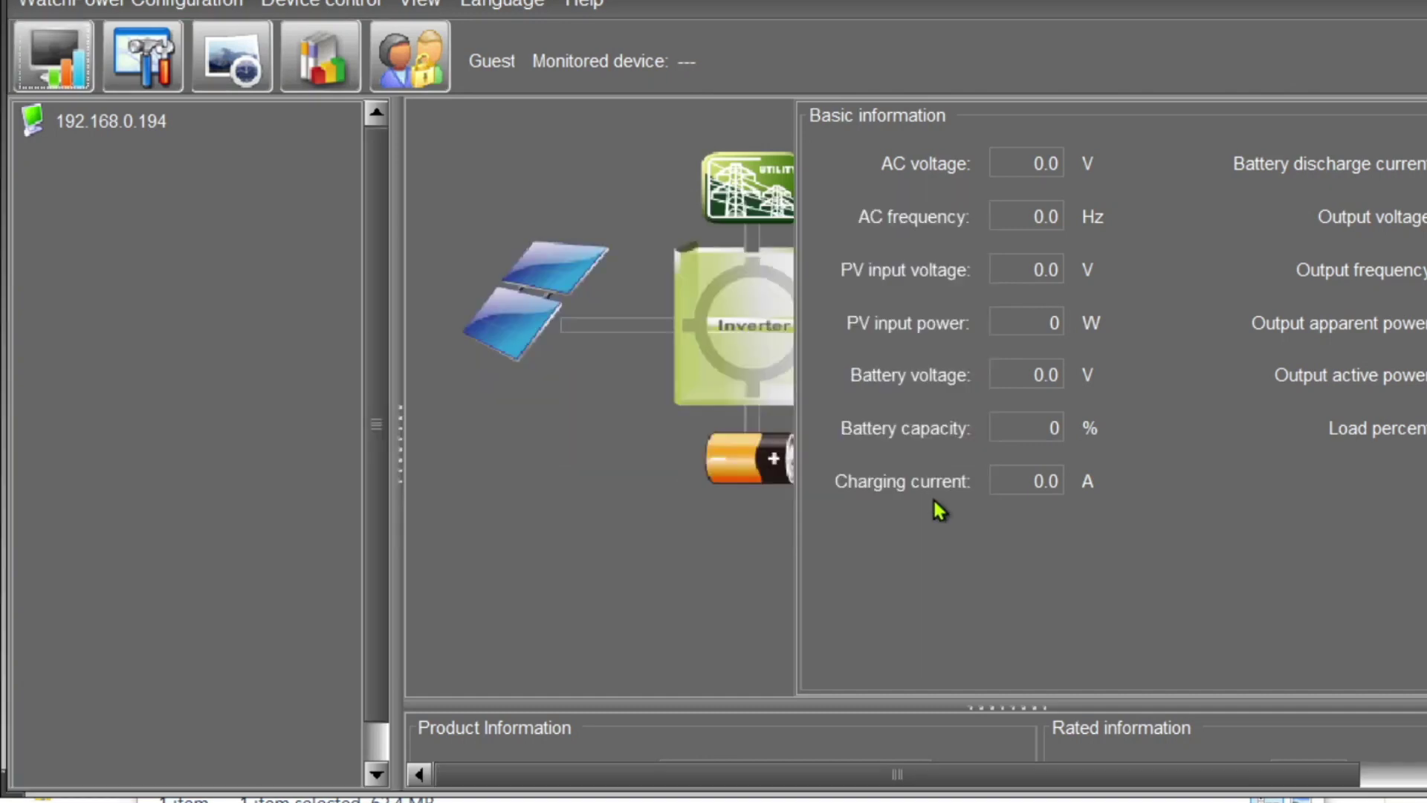
Open the WatchPower configuration menu to see its settings
left_click(74, 4)
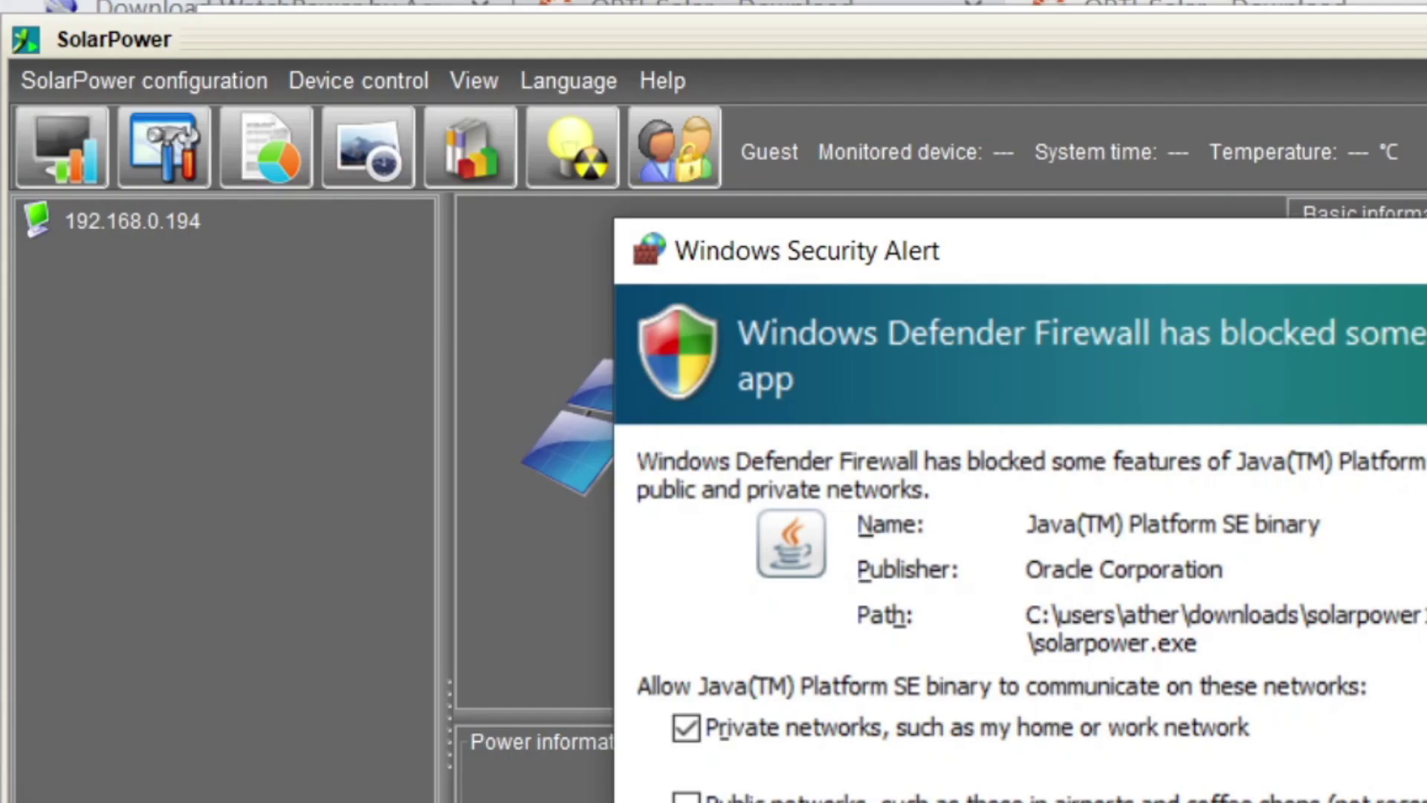
Dismiss the SolarPower firewall alert, check its About version, then show the configuration settings
key("Return")
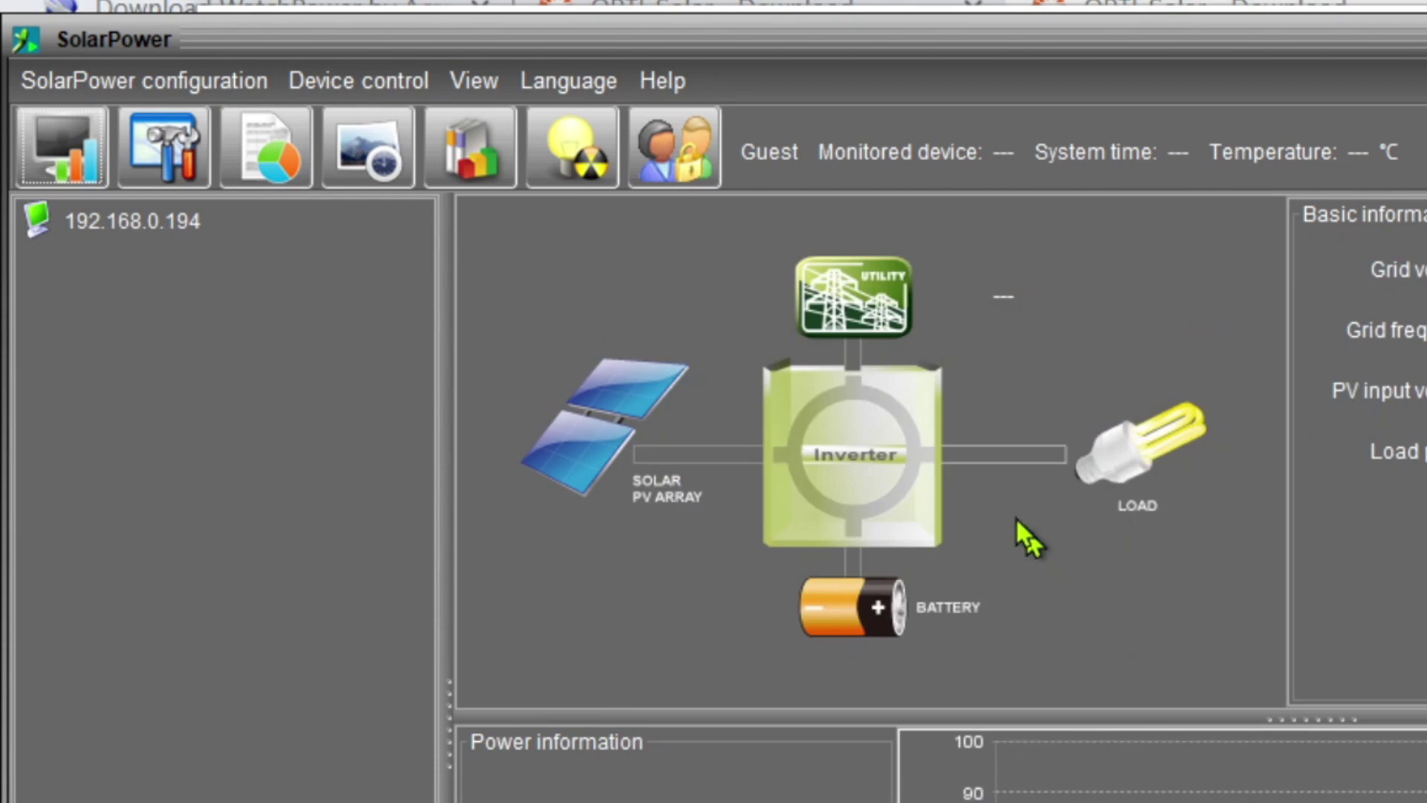
left_click(692, 80)
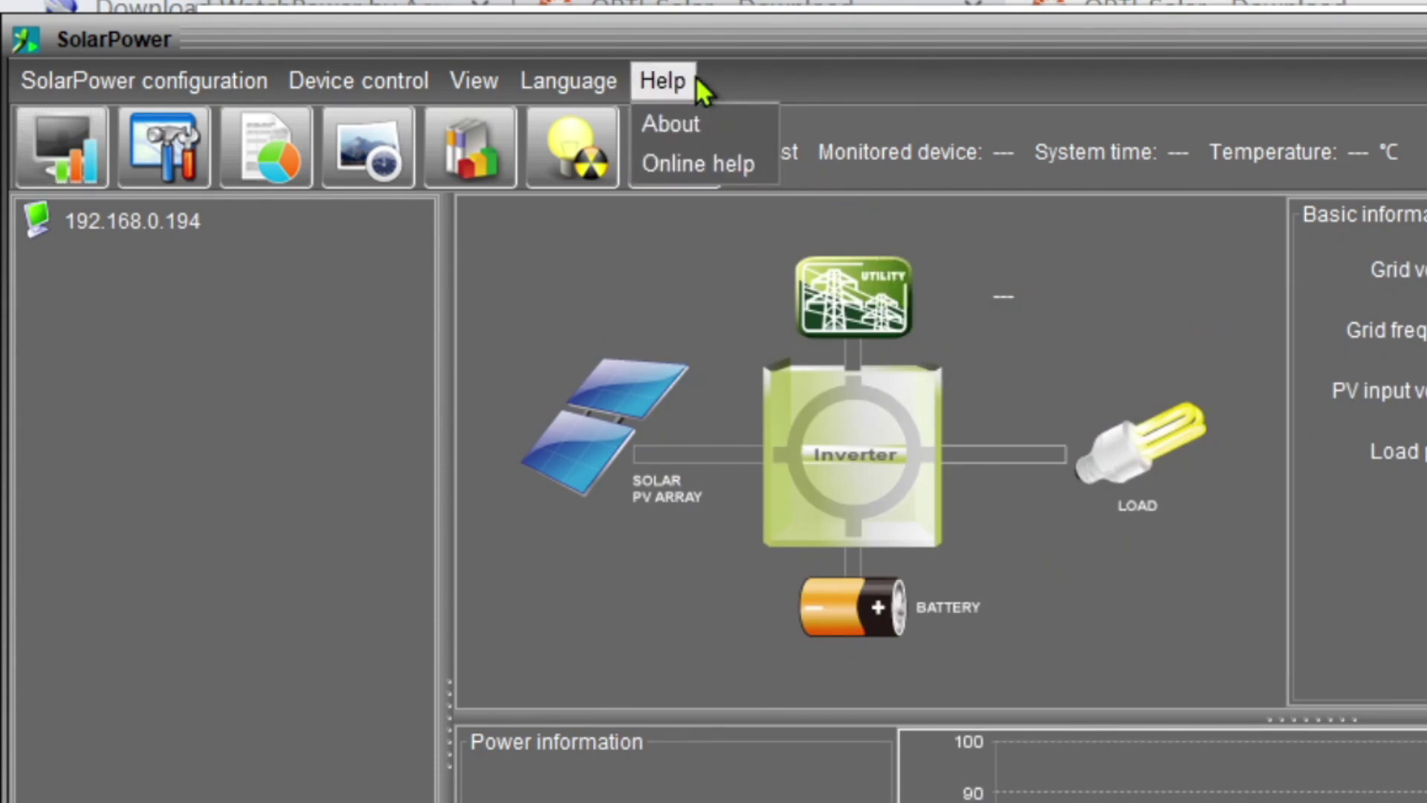
left_click(680, 123)
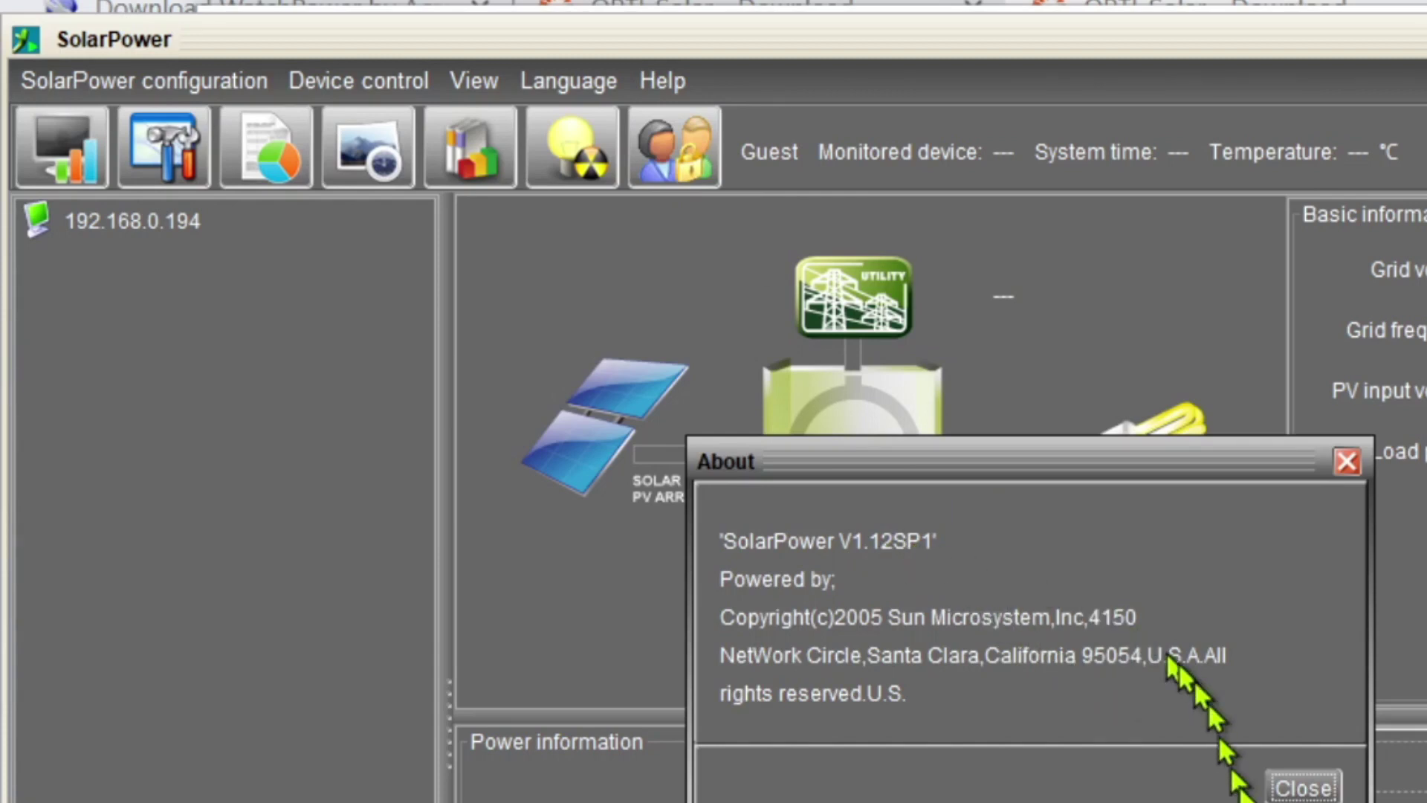
left_click(1303, 789)
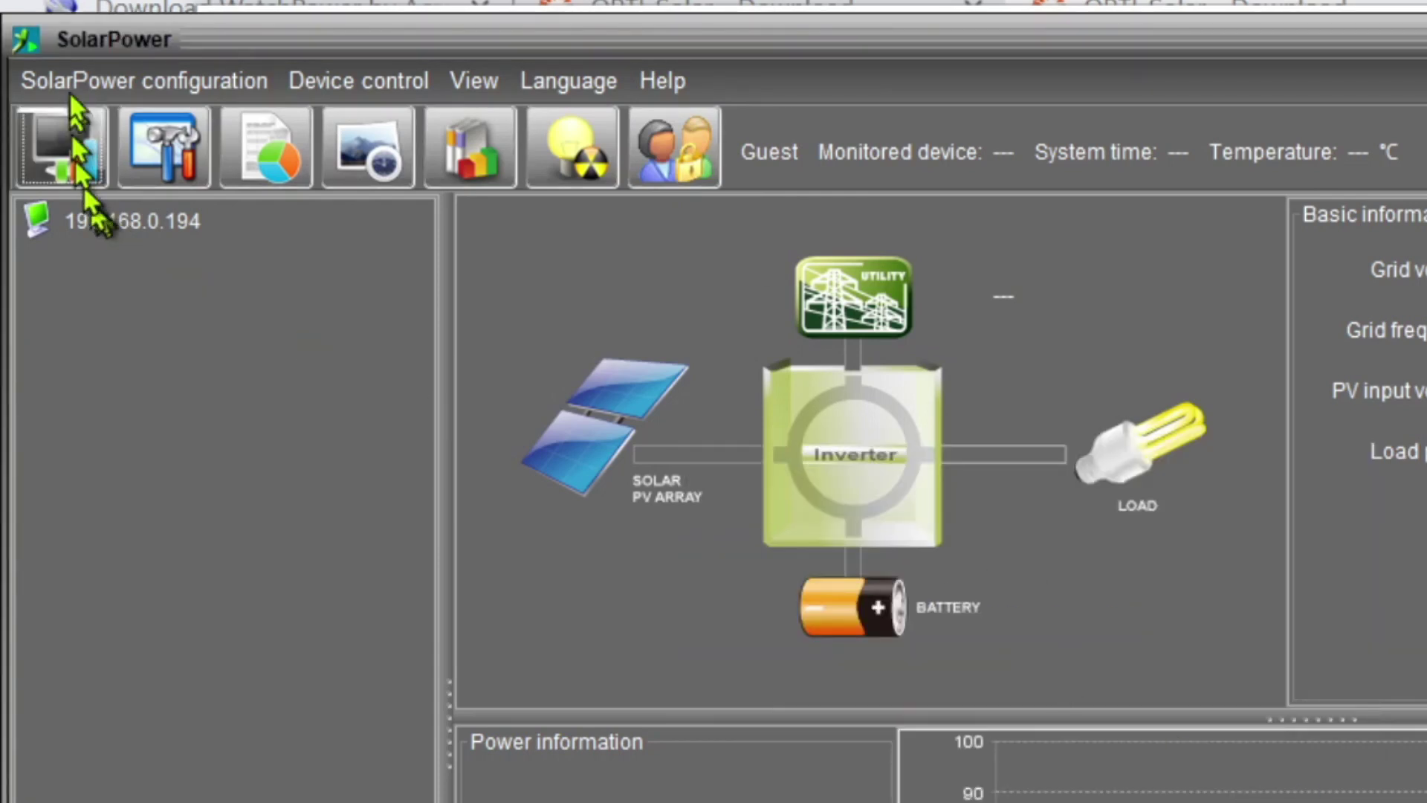
left_click(70, 82)
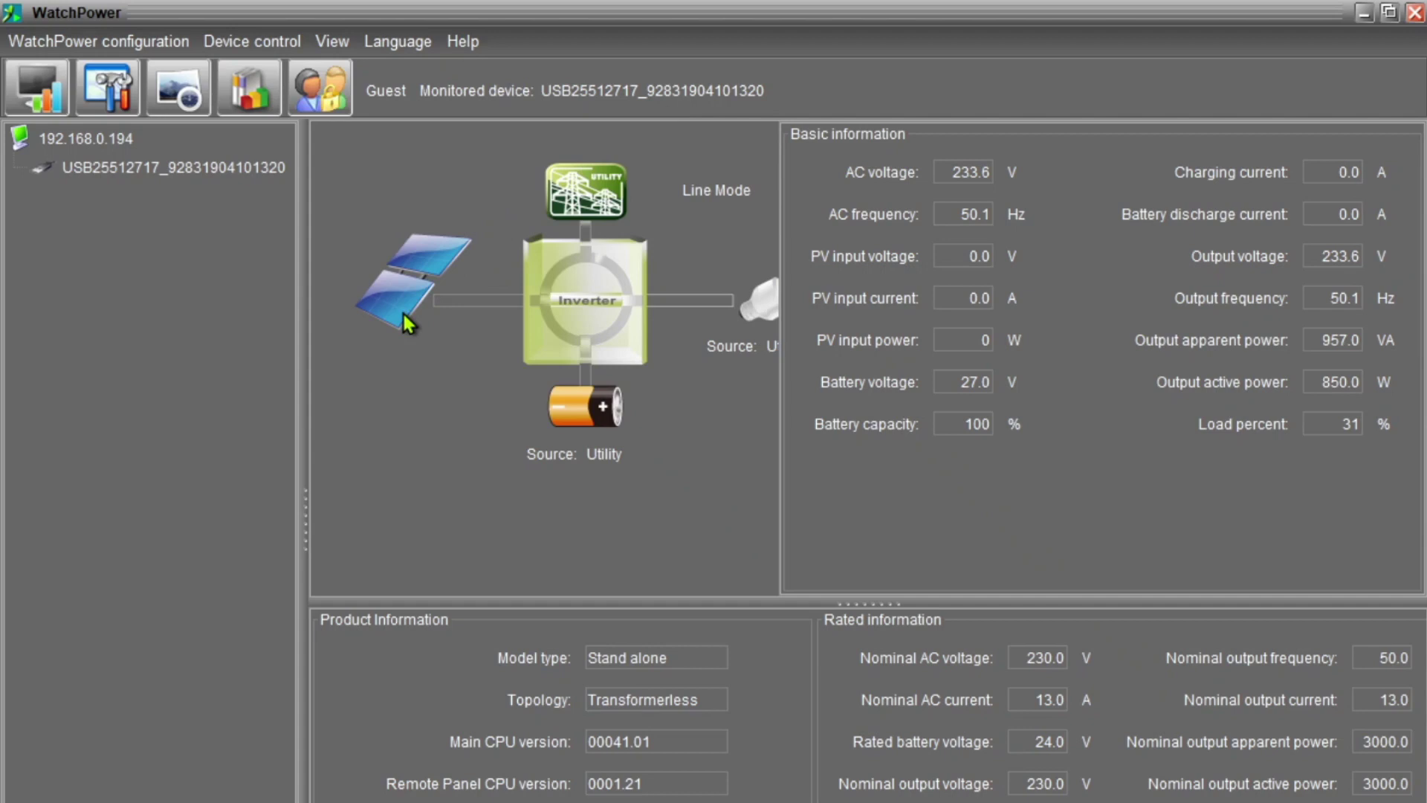
Select the USB inverter under 192.168.0.194 to display its live readings
left_click(82, 171)
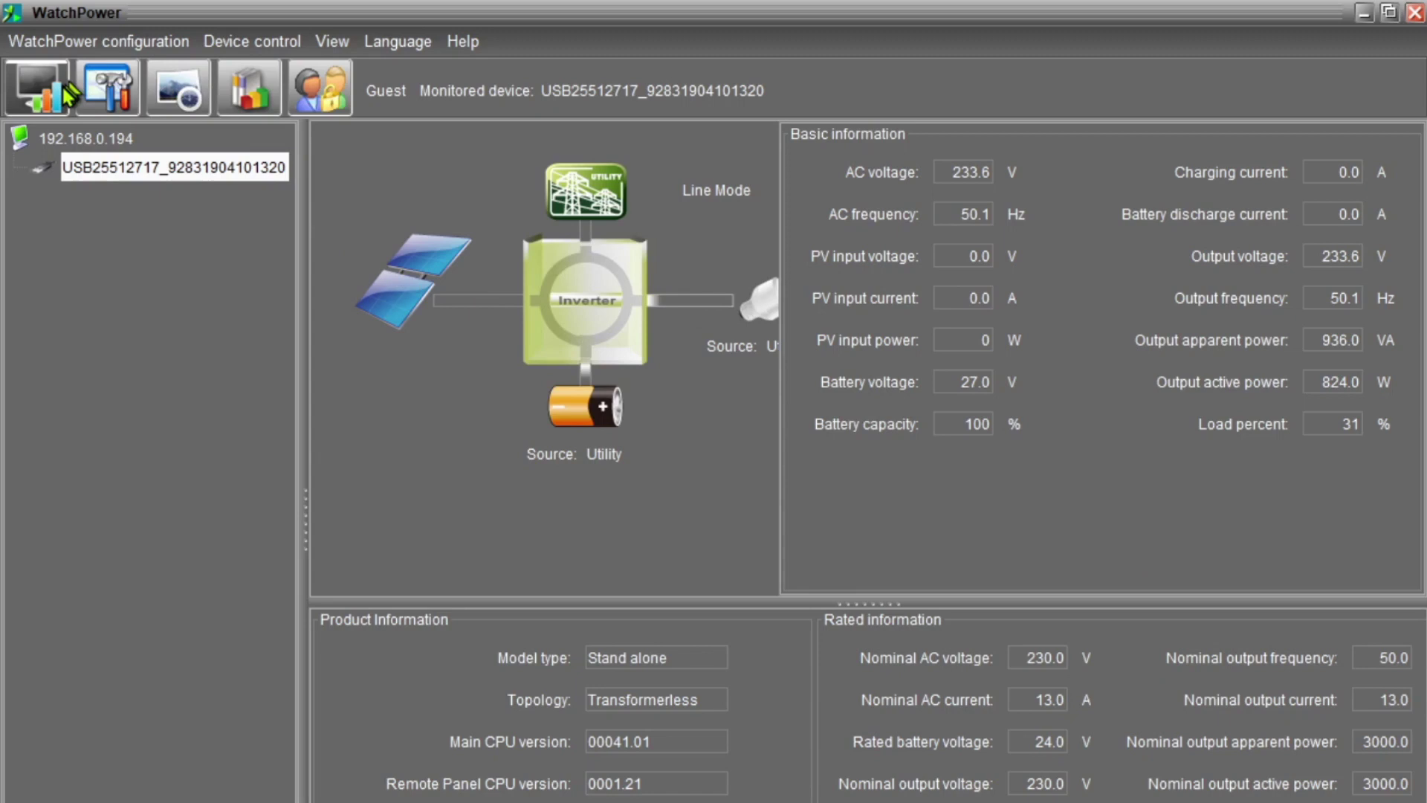
Review the inverter's Parameters setting dialog, then close it
left_click(89, 94)
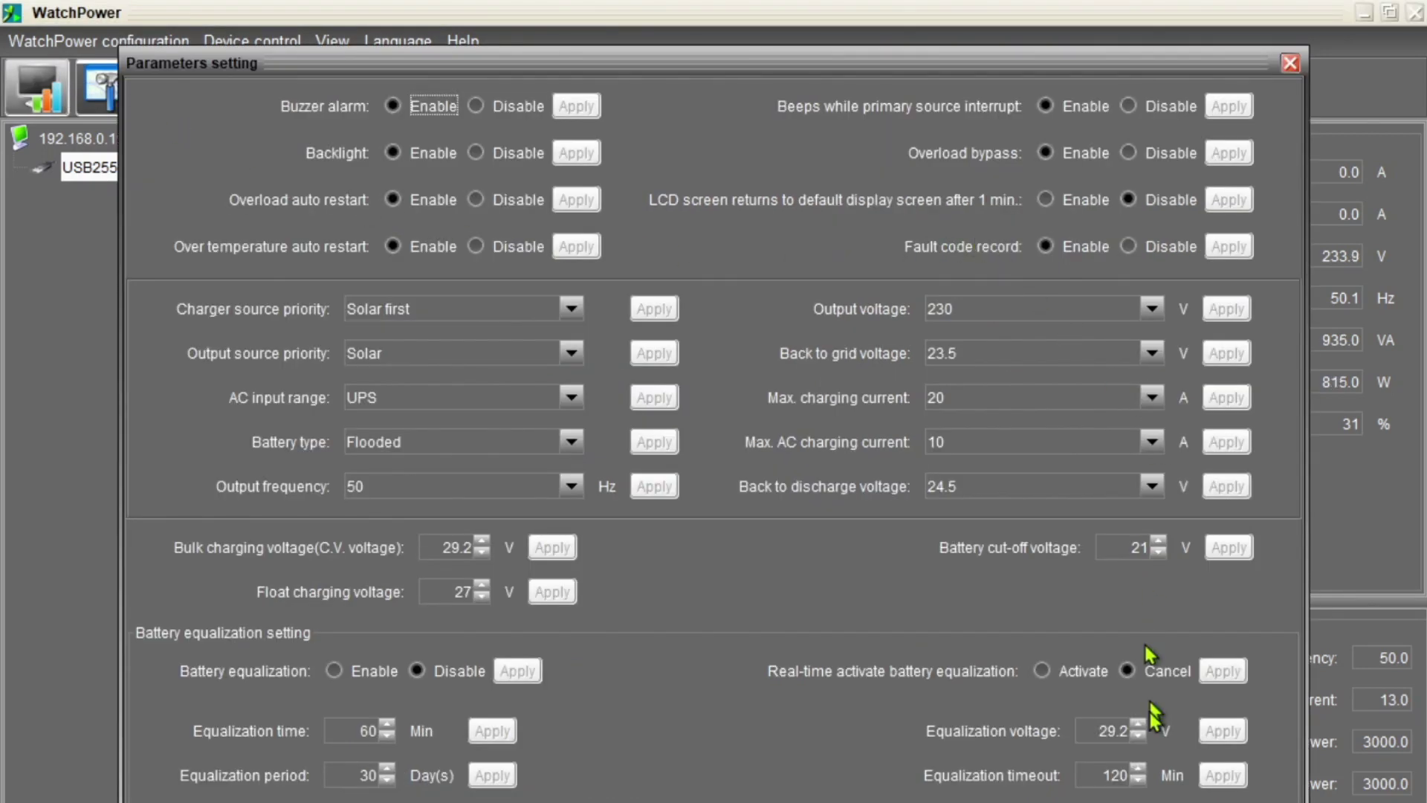
key("Escape")
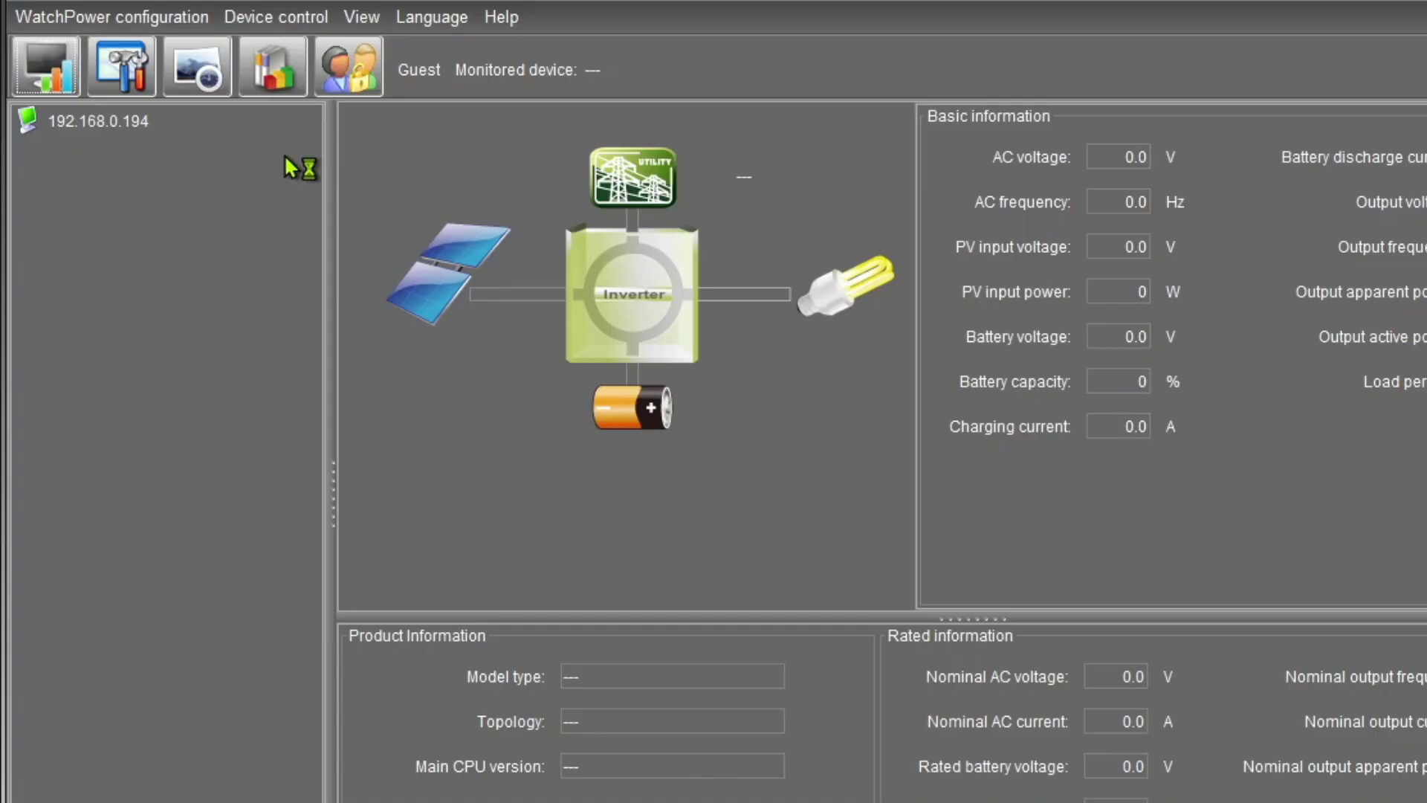
Allow COM7 to be scanned in Com. port plug and play setting and apply
left_click(34, 17)
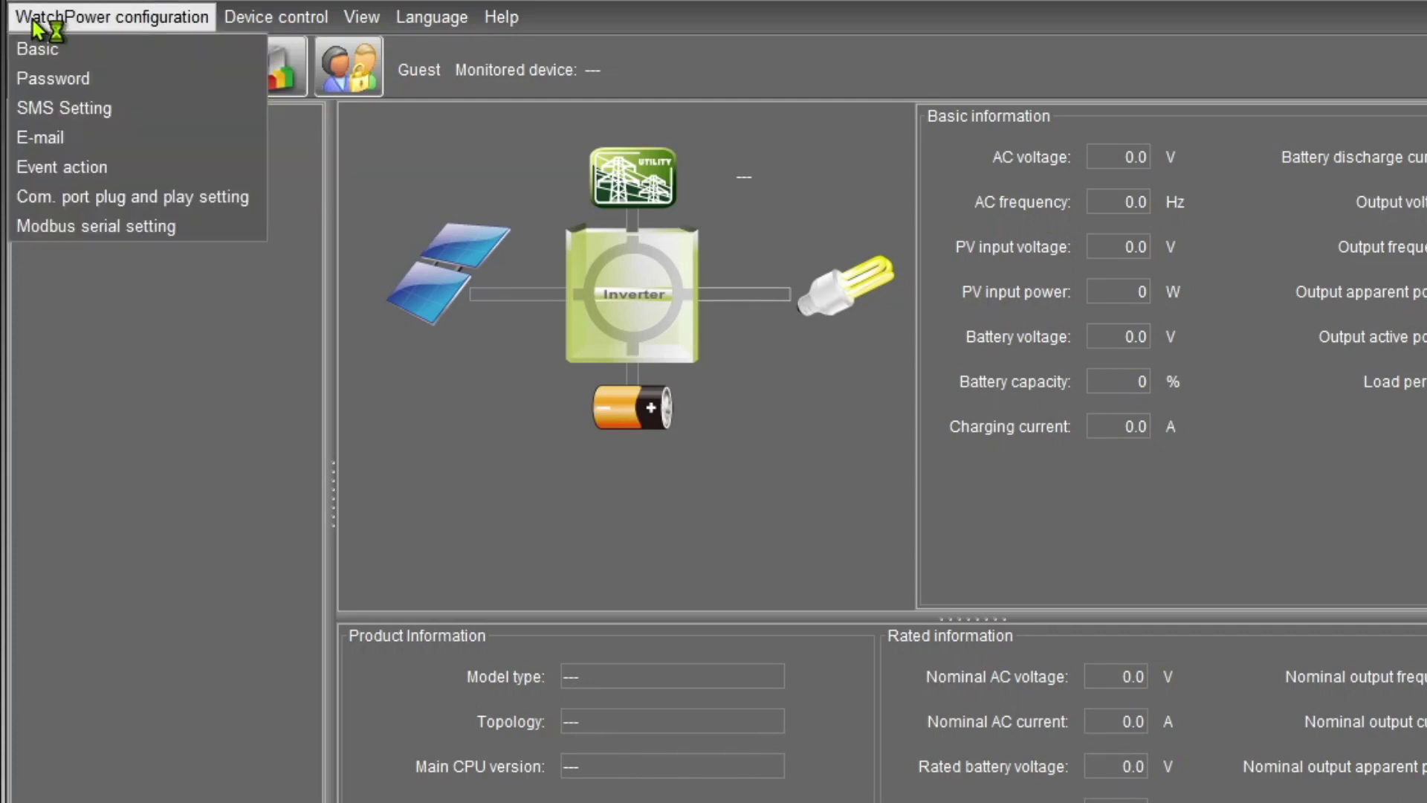
left_click(43, 199)
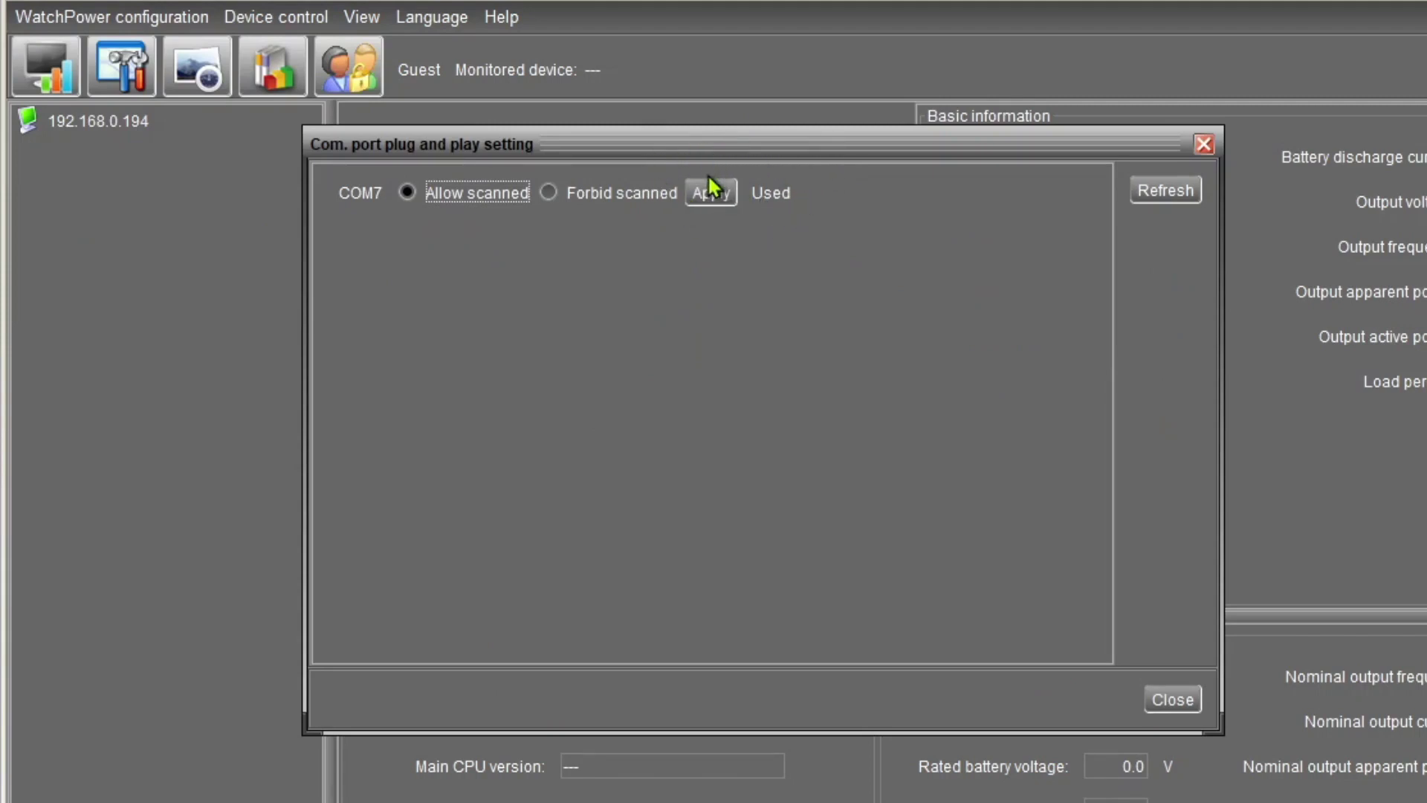
left_click(1169, 698)
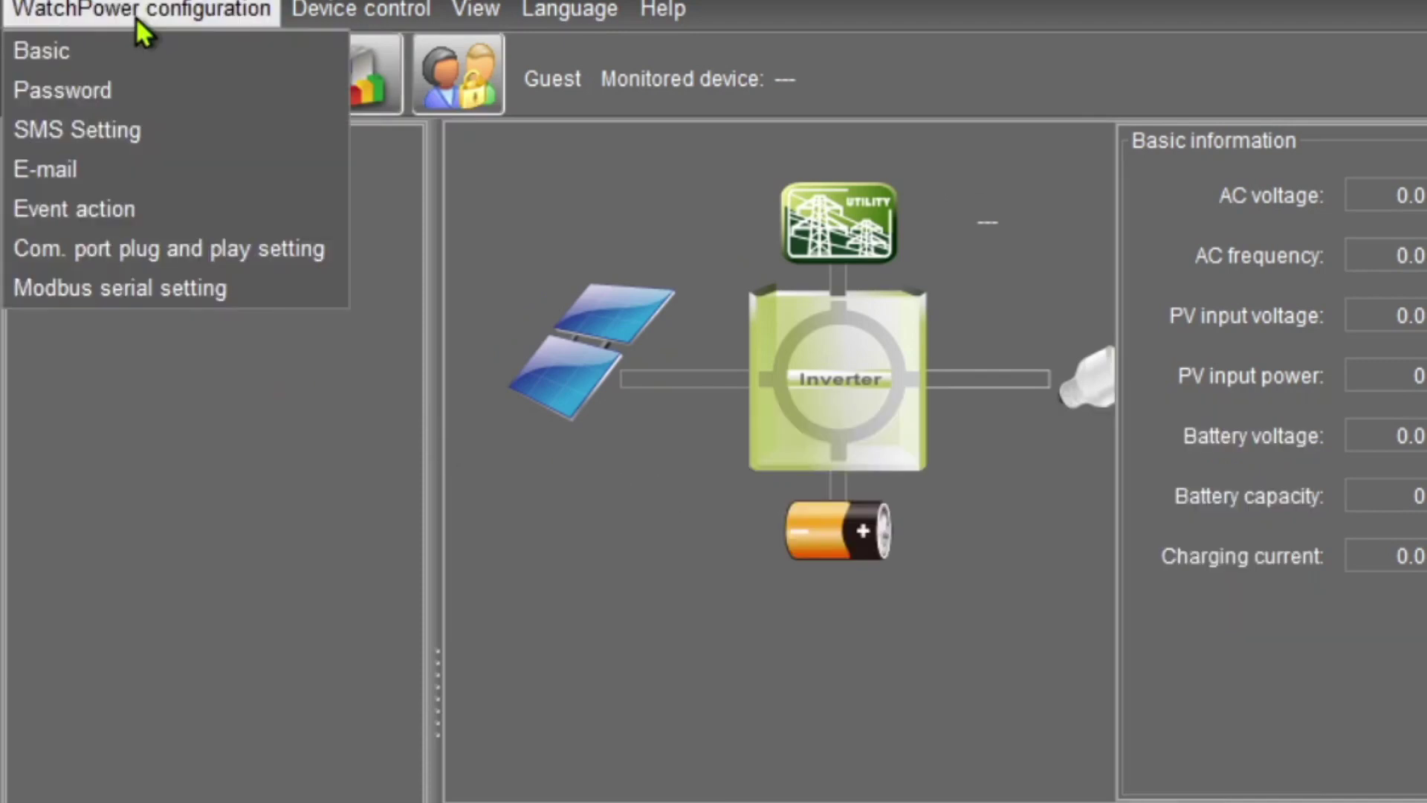
Tick Device ID 1 in the Modbus serial setting for COM7
left_click(122, 288)
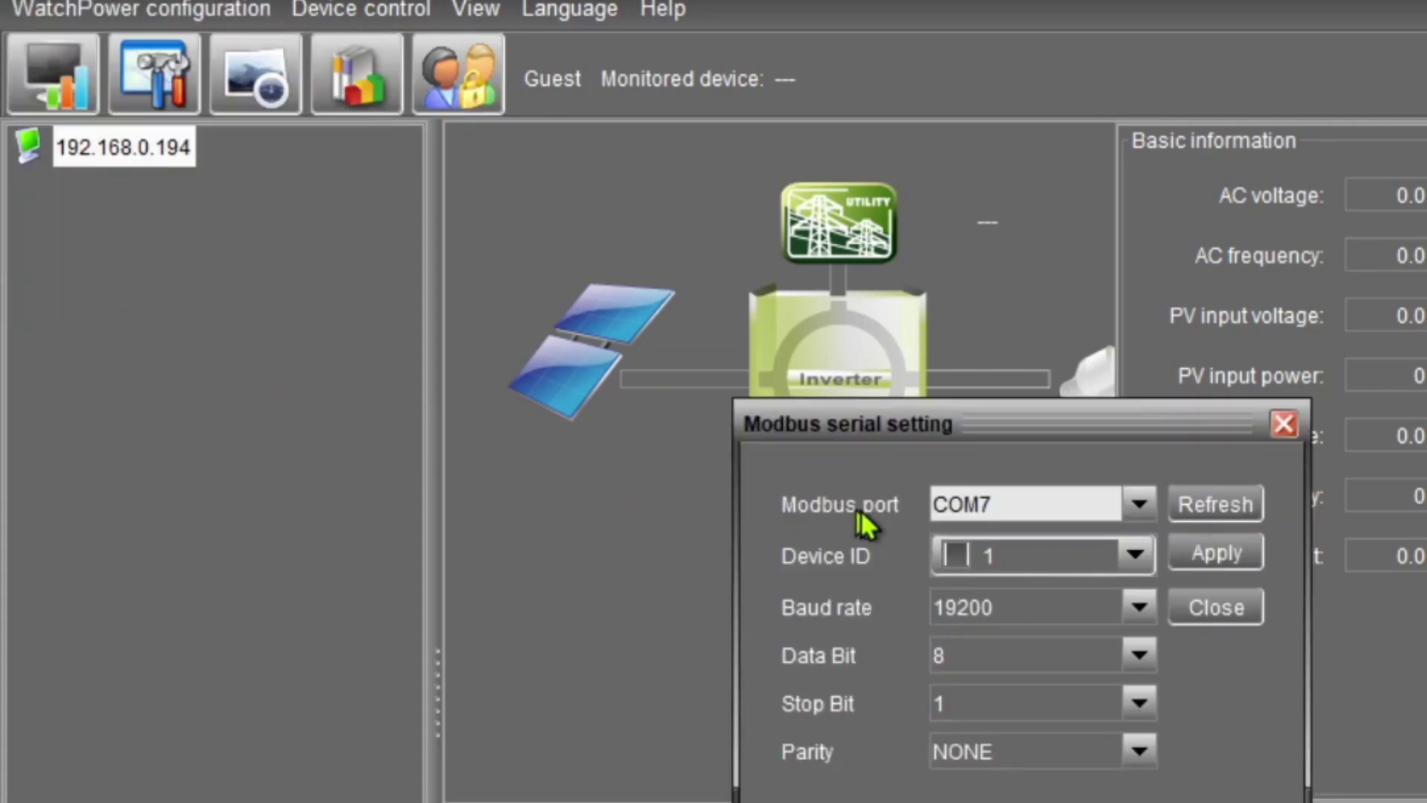
left_click(956, 563)
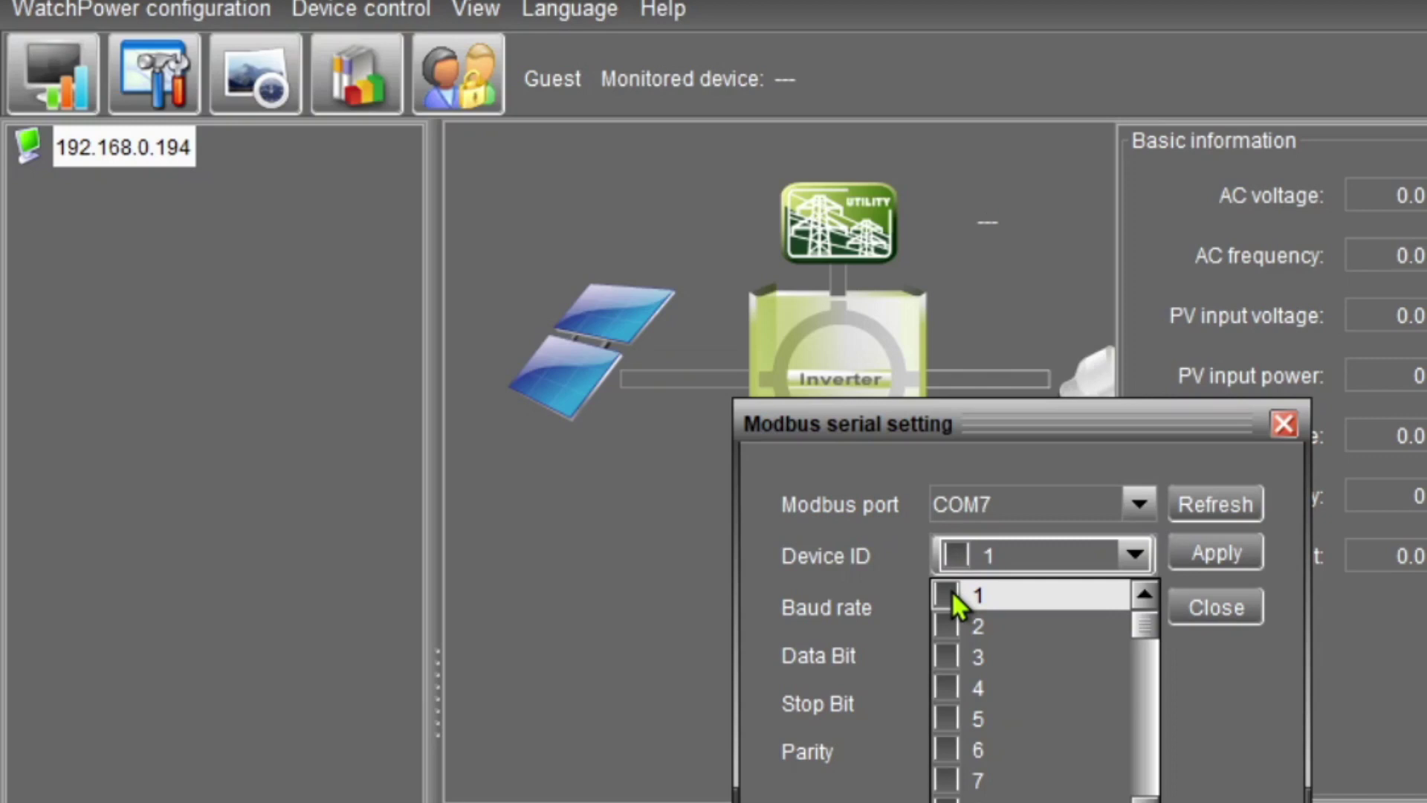
left_click(950, 594)
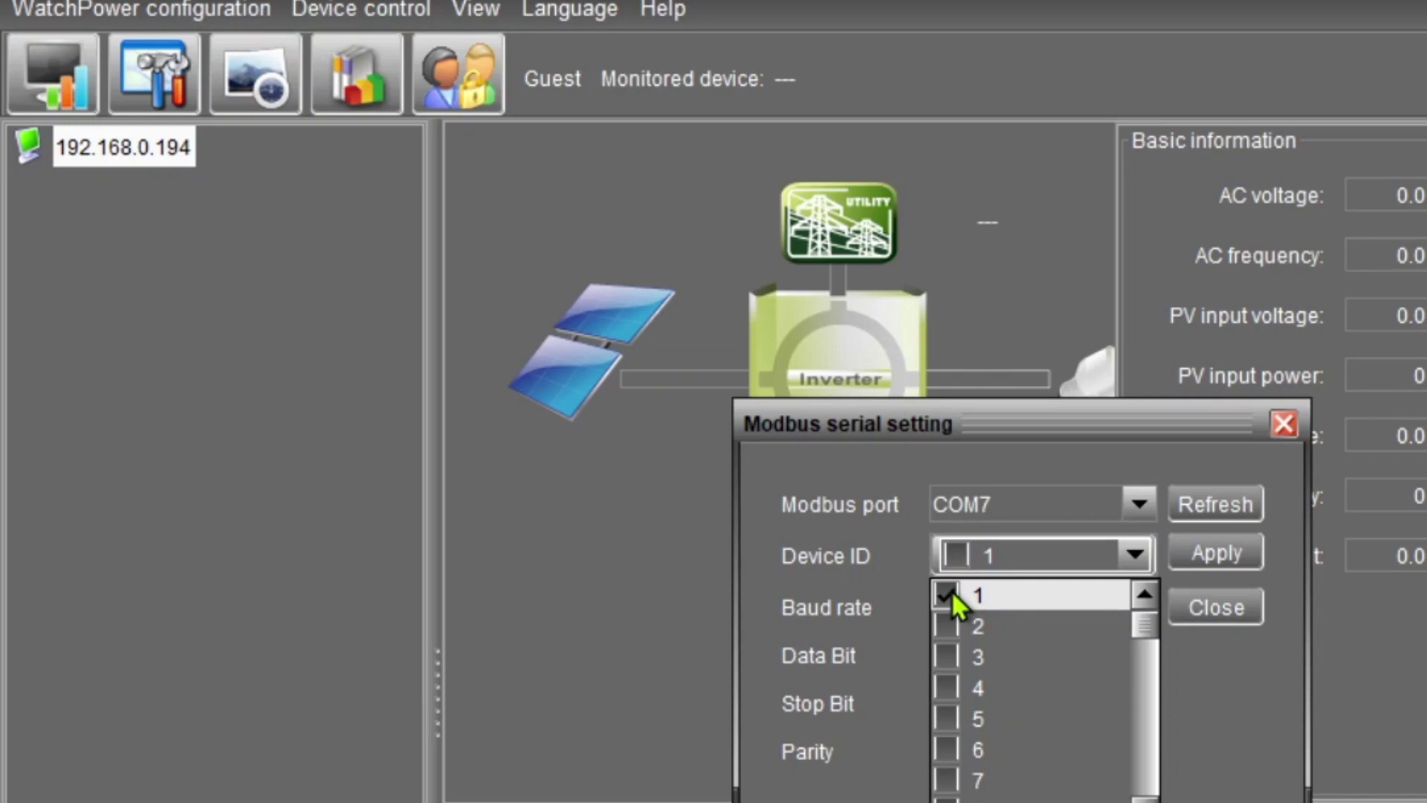
left_click(1280, 594)
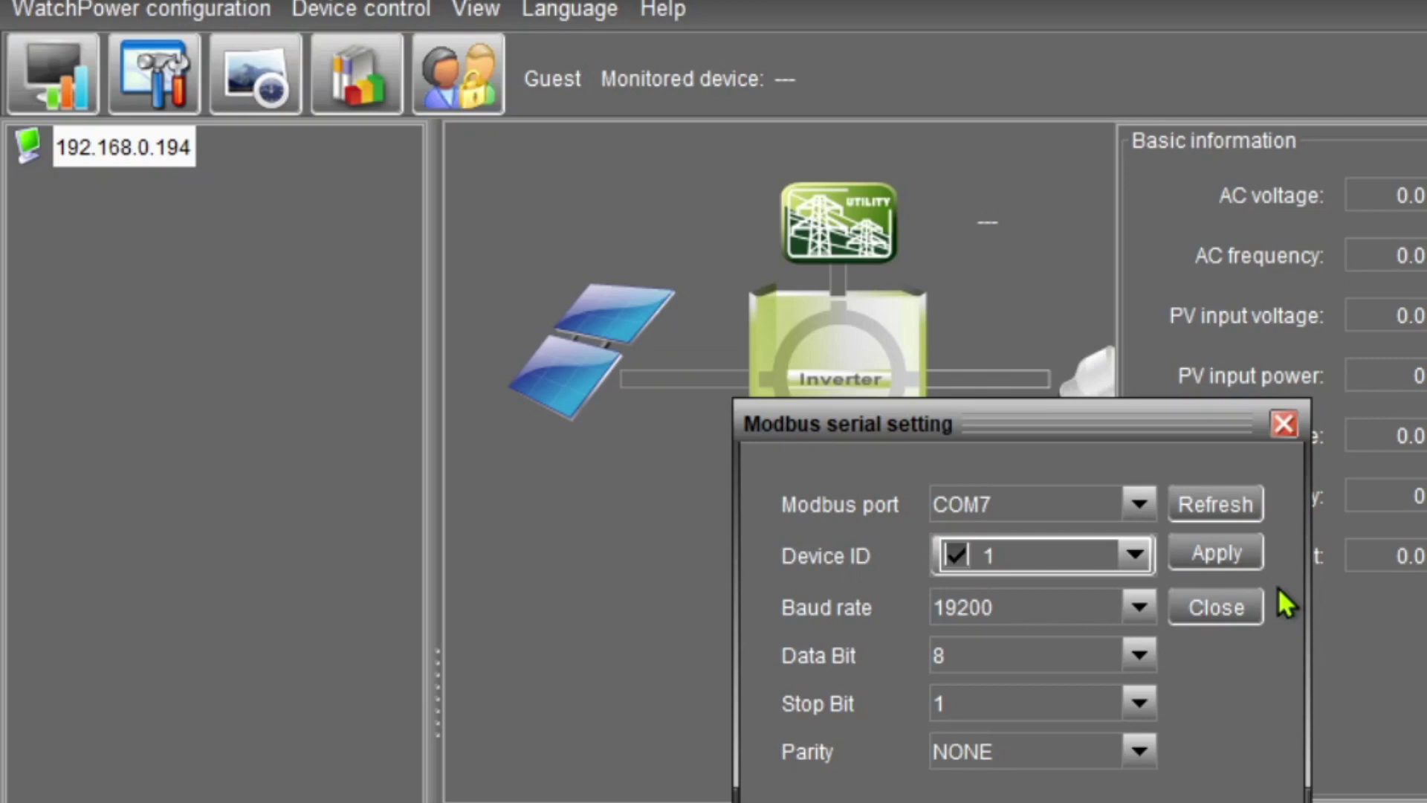
Set the Modbus baud rate to 2400, apply, and acknowledge Operation success
left_click(1137, 606)
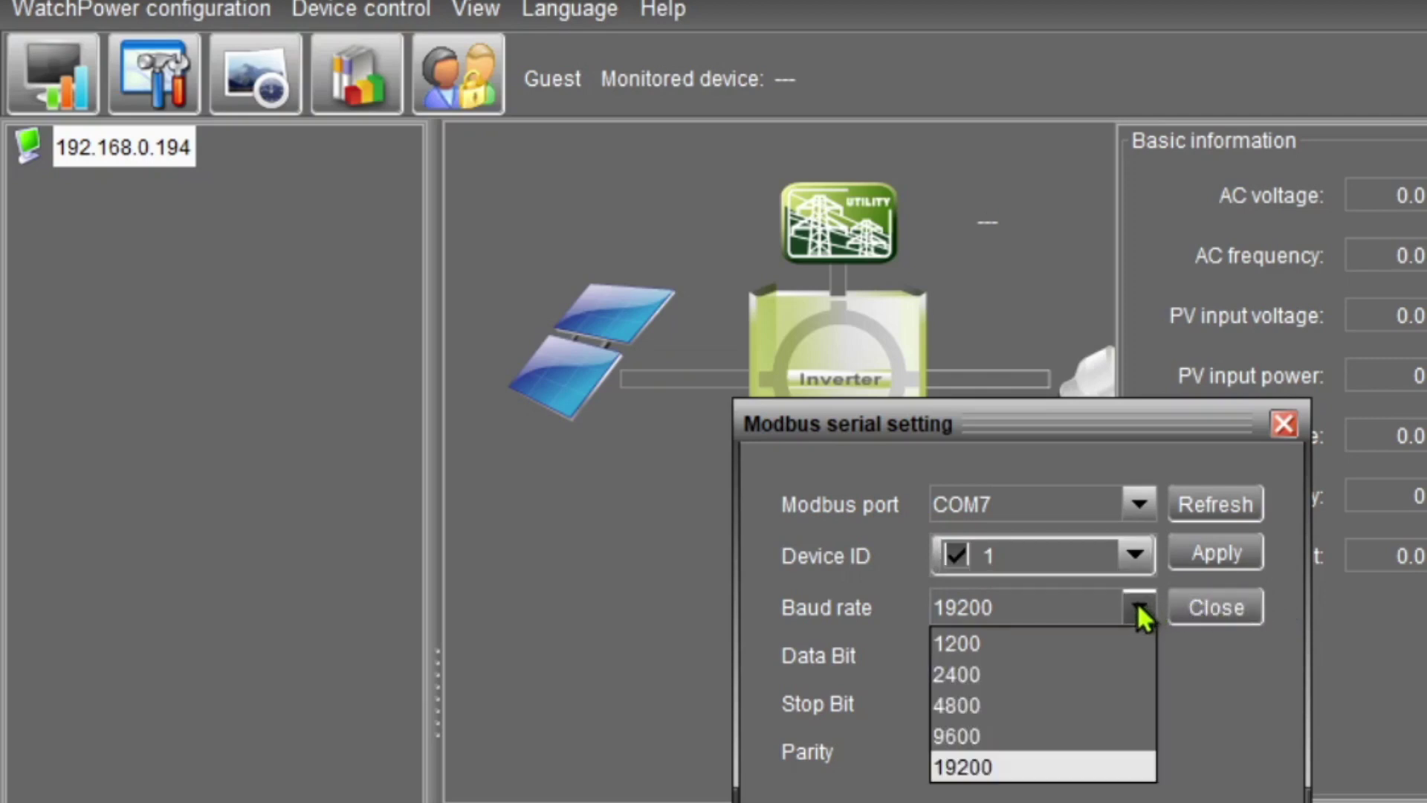
left_click(1080, 675)
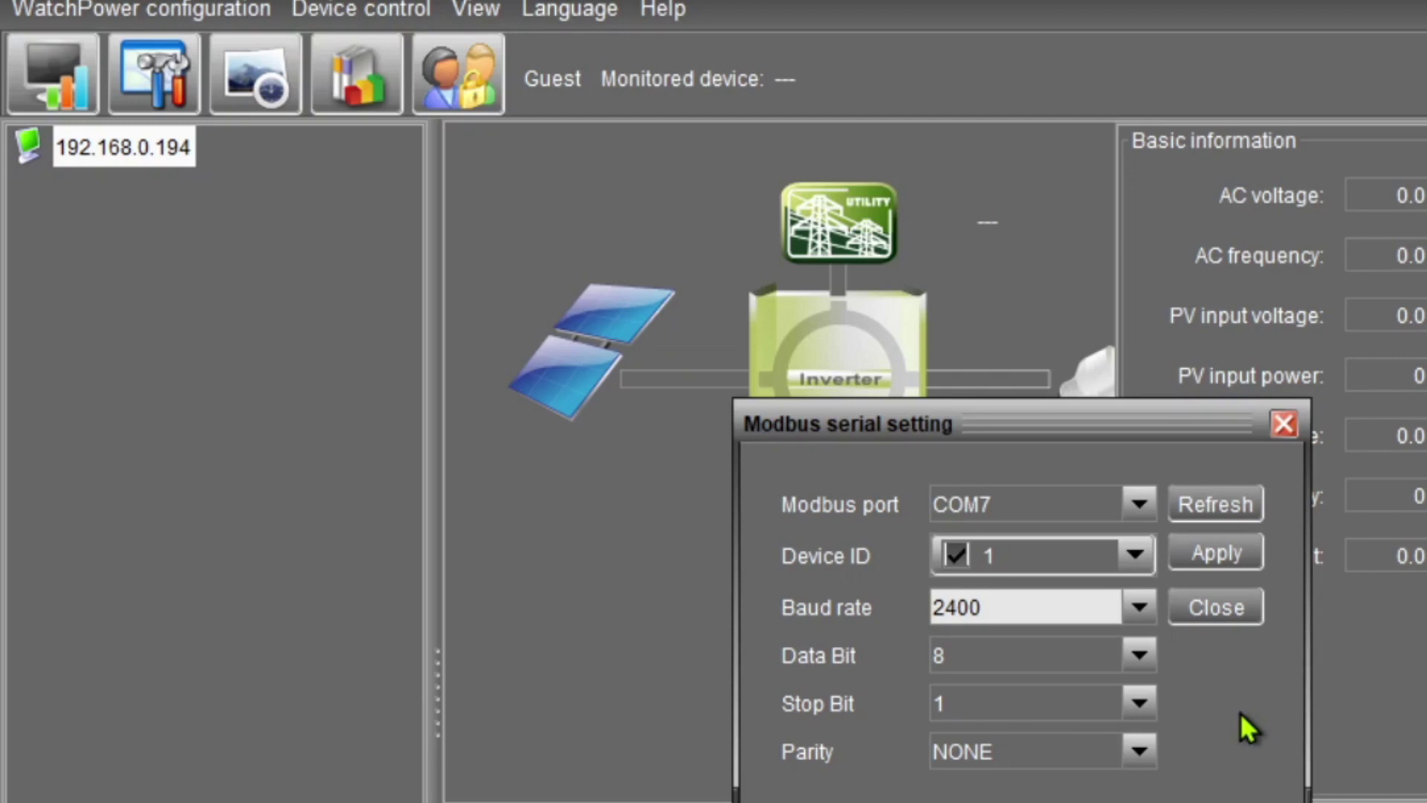
left_click(1223, 557)
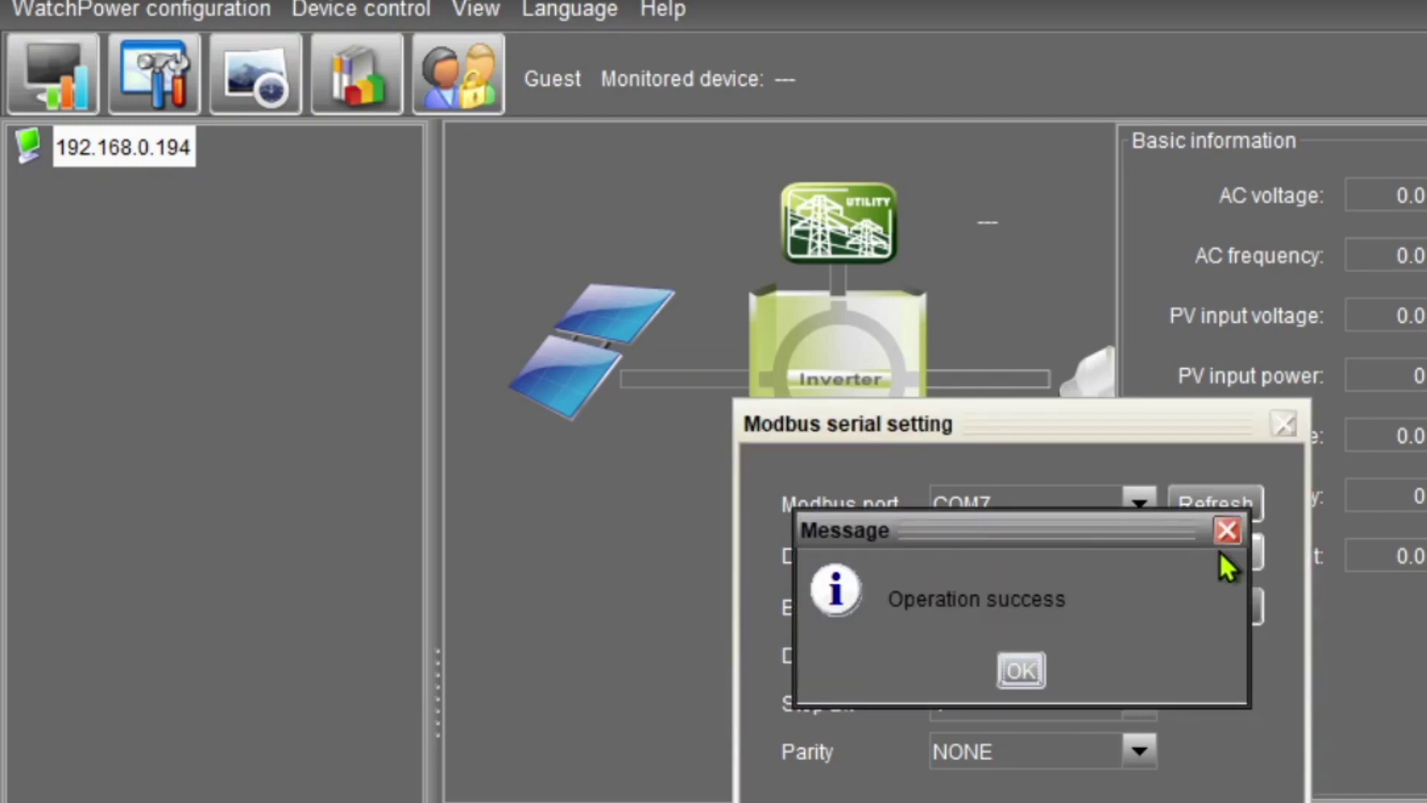
left_click(1016, 667)
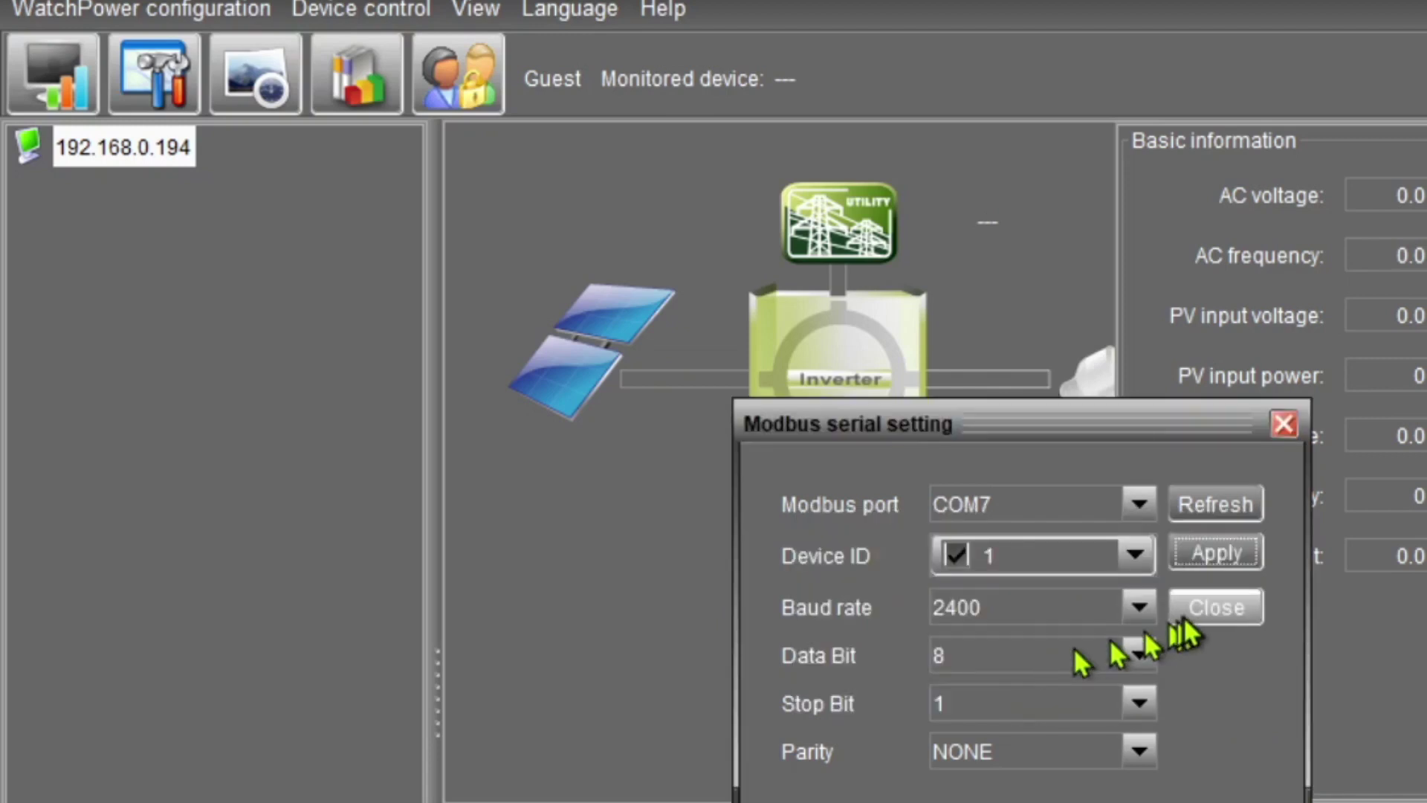